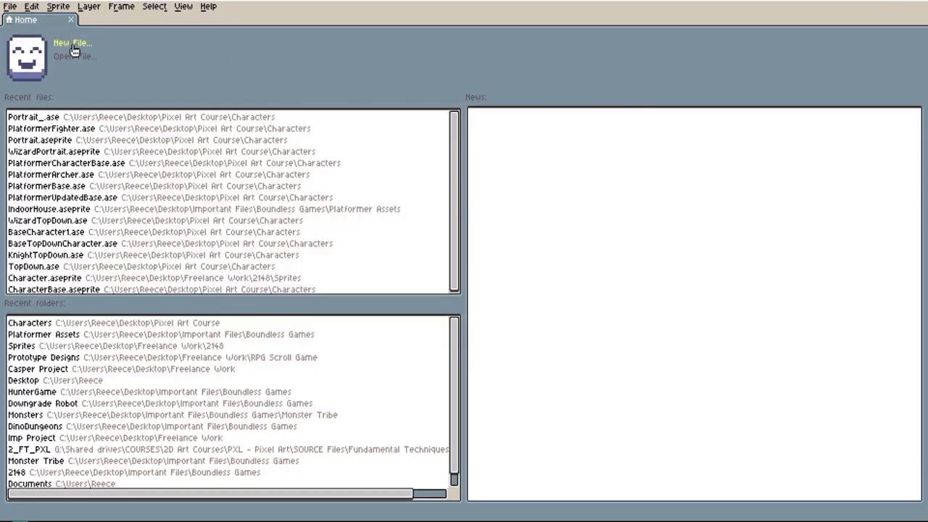
# Step: Create a new 16 × 16 px sprite in RGBA color mode with a transparent background
pyautogui.click(72, 43)
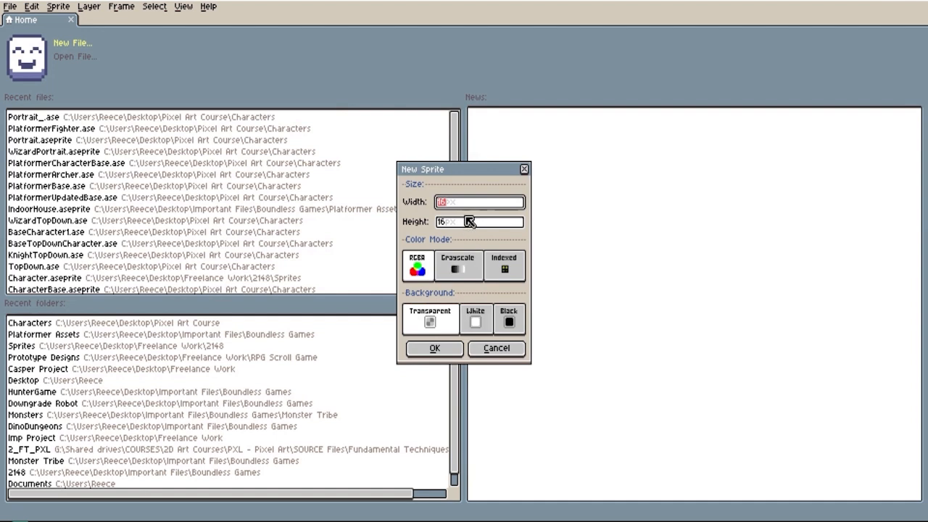
pyautogui.click(435, 349)
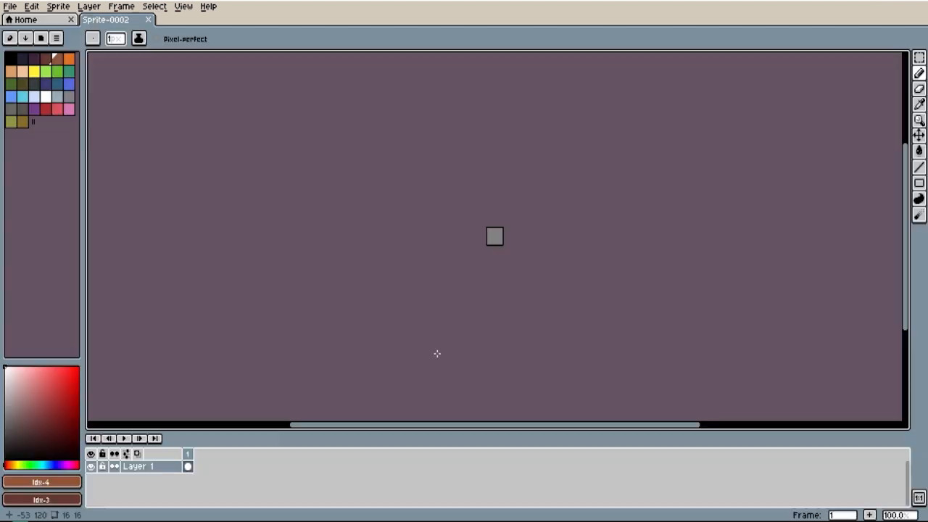
pyautogui.scroll(2, 483, 271)
pyautogui.scroll(4, 483, 270)
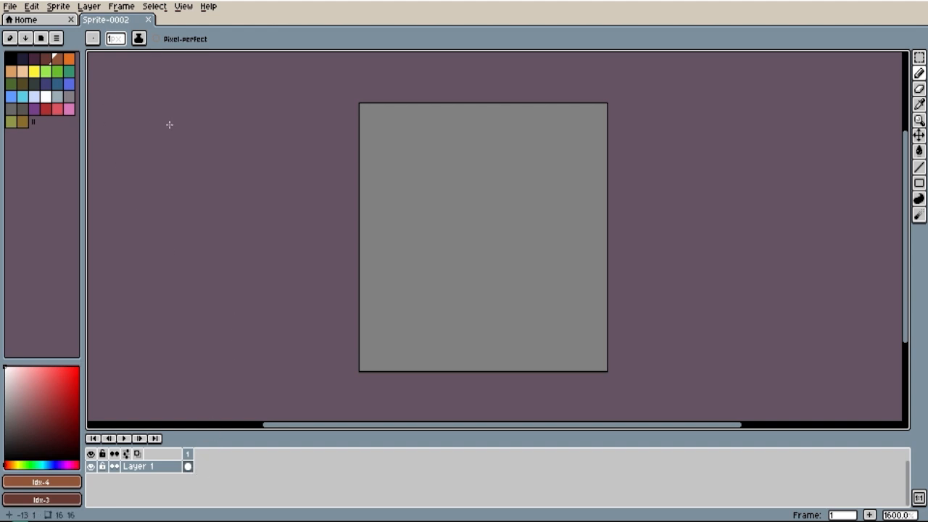
# Step: Load a saved palette file to replace the sprite's default color palette
pyautogui.click(42, 40)
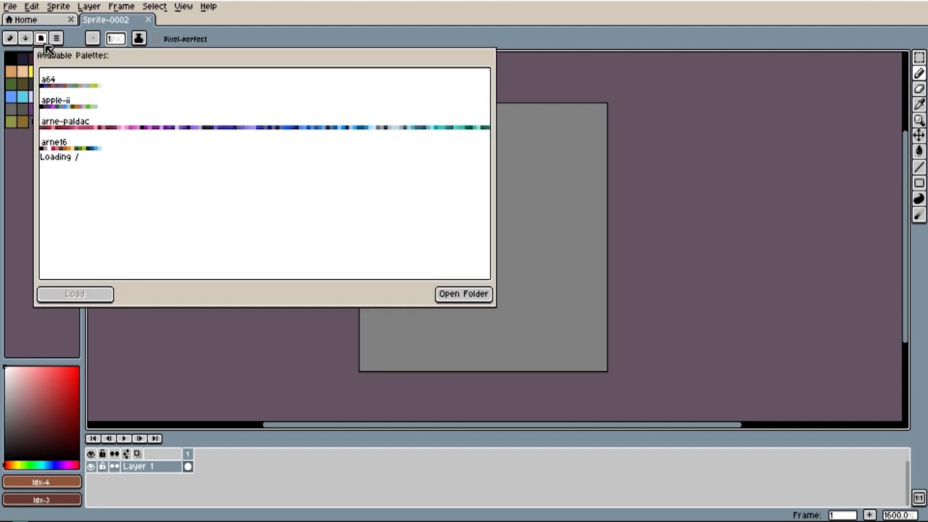
pyautogui.click(56, 39)
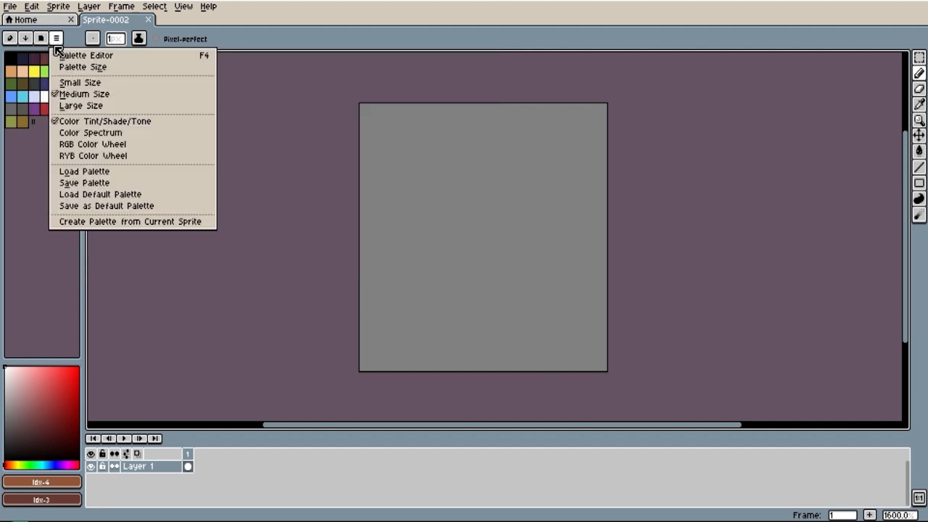
pyautogui.click(110, 174)
pyautogui.doubleClick(116, 161)
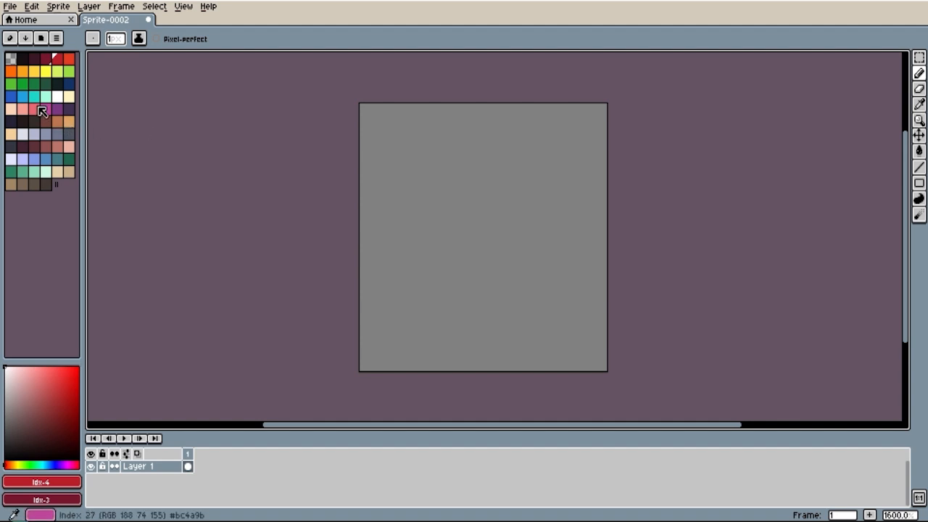
# Step: Draw a filled blue 10 × 10 px square centered on the canvas with the Filled Rectangle tool
pyautogui.click(14, 100)
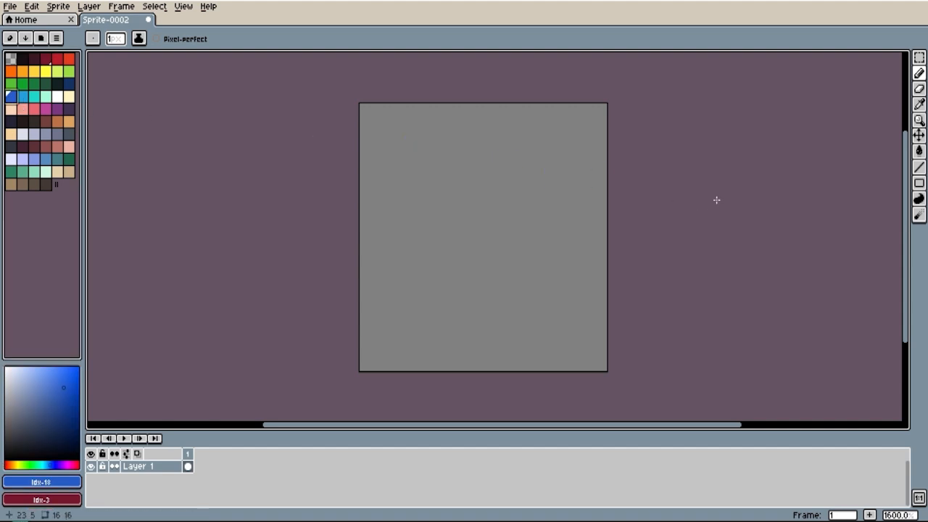
pyautogui.click(918, 186)
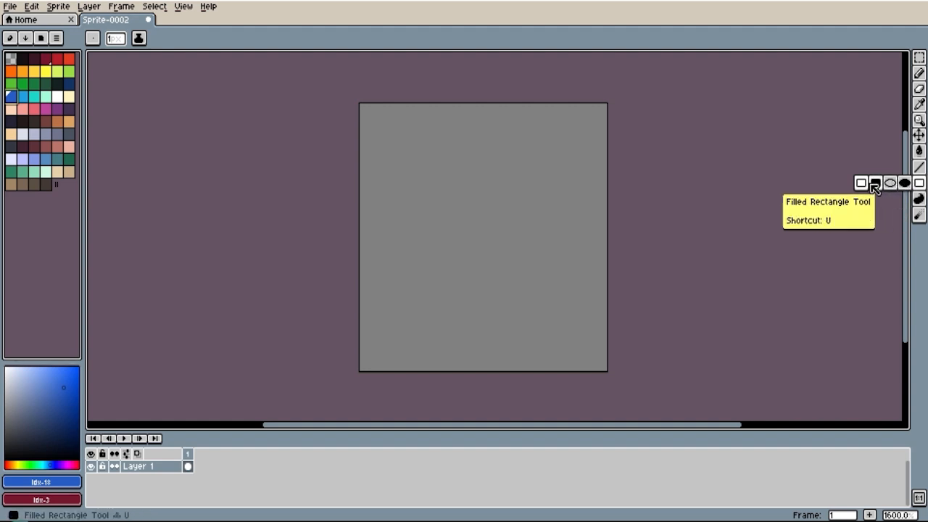
pyautogui.click(876, 184)
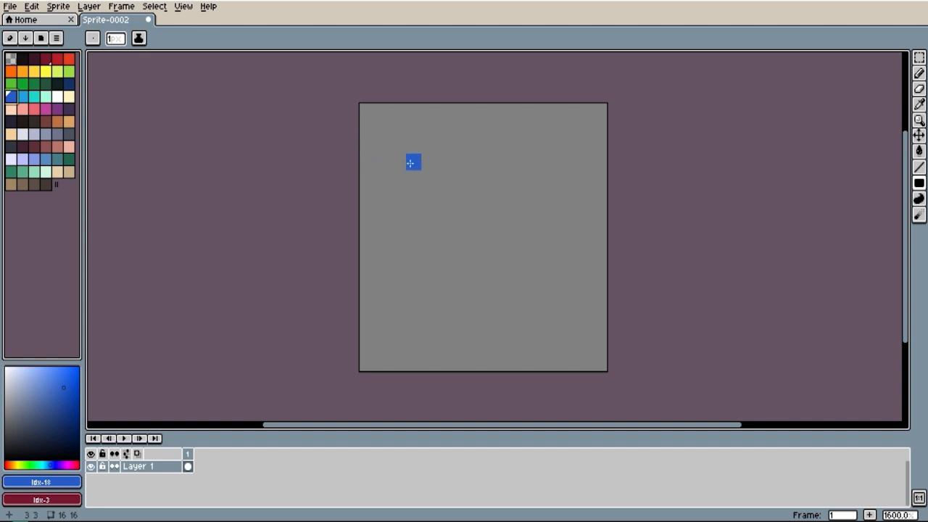
pyautogui.click(411, 163)
pyautogui.moveTo(411, 166)
pyautogui.mouseDown()
pyautogui.moveTo(464, 217)
pyautogui.moveTo(480, 248)
pyautogui.moveTo(557, 315)
pyautogui.mouseUp()
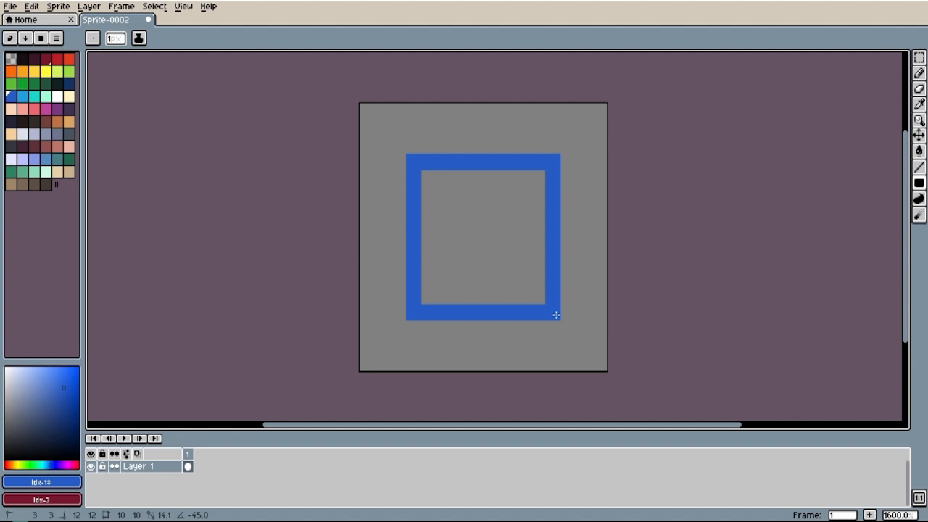
pyautogui.moveTo(555, 315)
pyautogui.mouseDown()
pyautogui.moveTo(526, 282)
pyautogui.moveTo(572, 332)
pyautogui.moveTo(551, 316)
pyautogui.mouseUp()
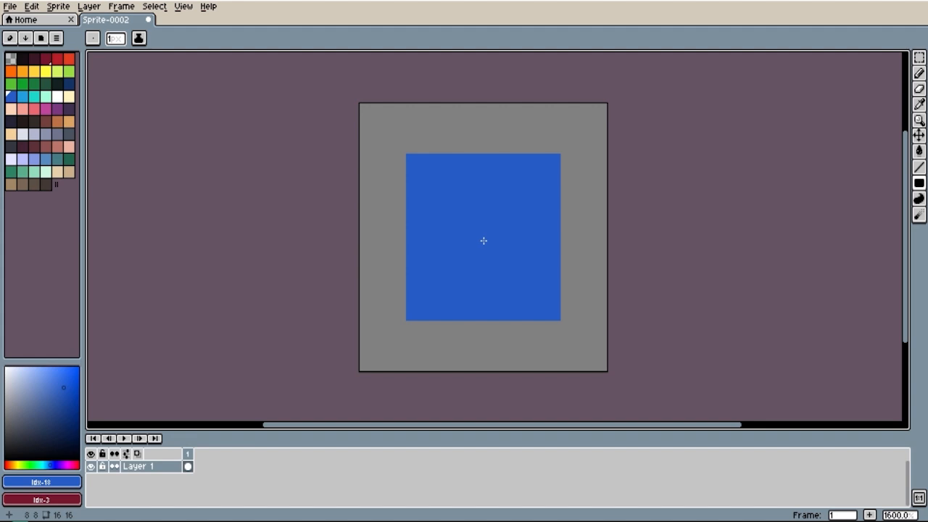
# Step: Add a second frame duplicating the first and shift its blue square one pixel to the right
pyautogui.rightClick(194, 462)
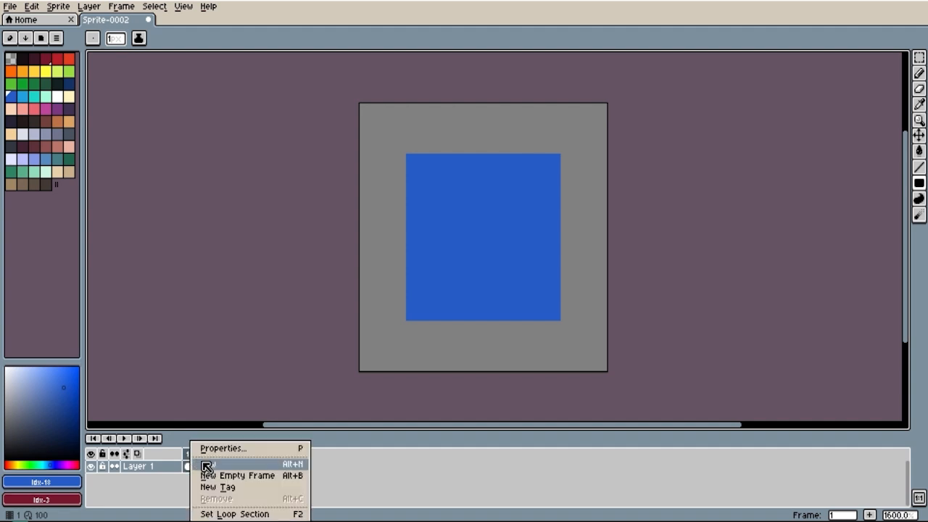
pyautogui.click(214, 468)
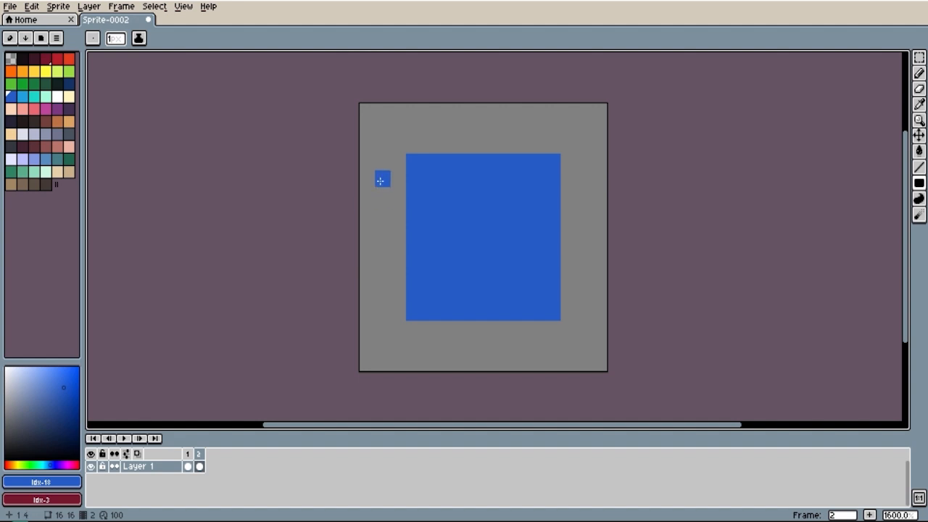
pyautogui.press('m')
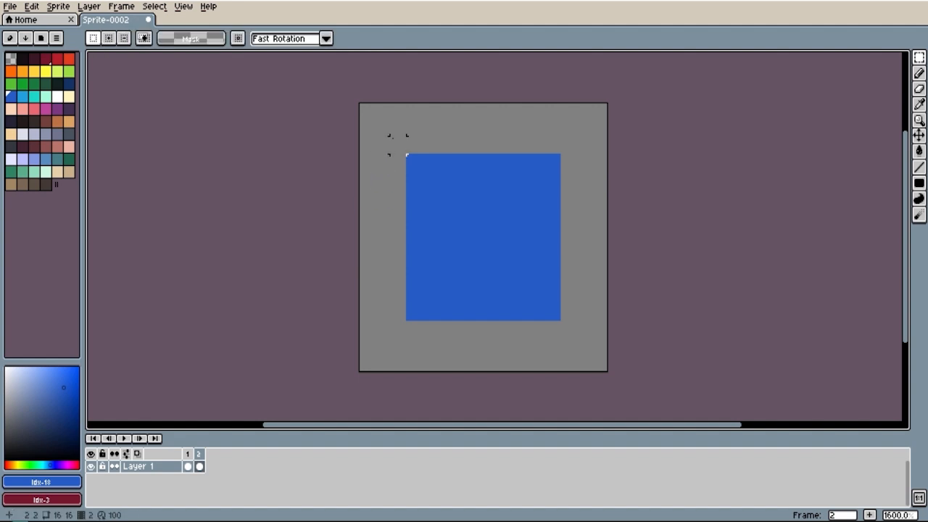
pyautogui.moveTo(397, 144); pyautogui.dragTo(593, 340)
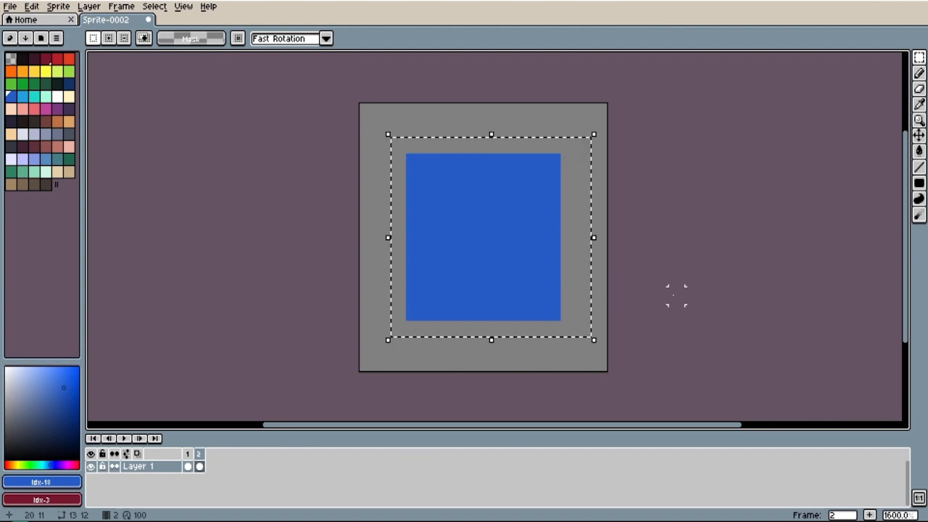
pyautogui.press('Right')
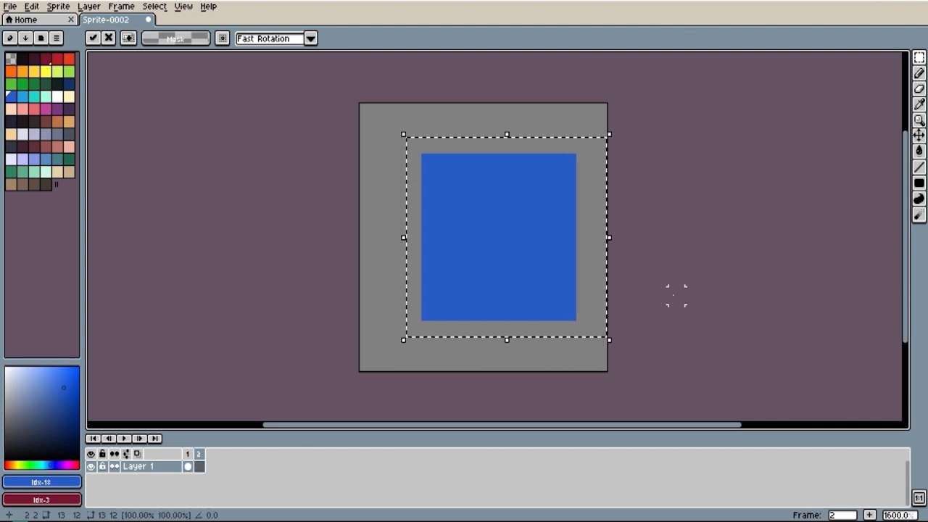
pyautogui.hotkey('ctrl', 'd')
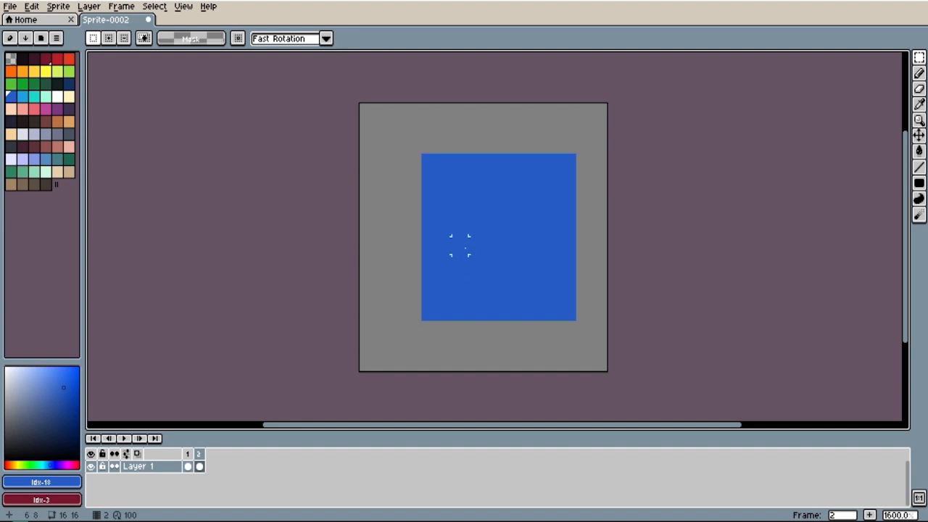
# Step: Switch back and forth between frames 1 and 2 to compare the square's position
pyautogui.click(190, 457)
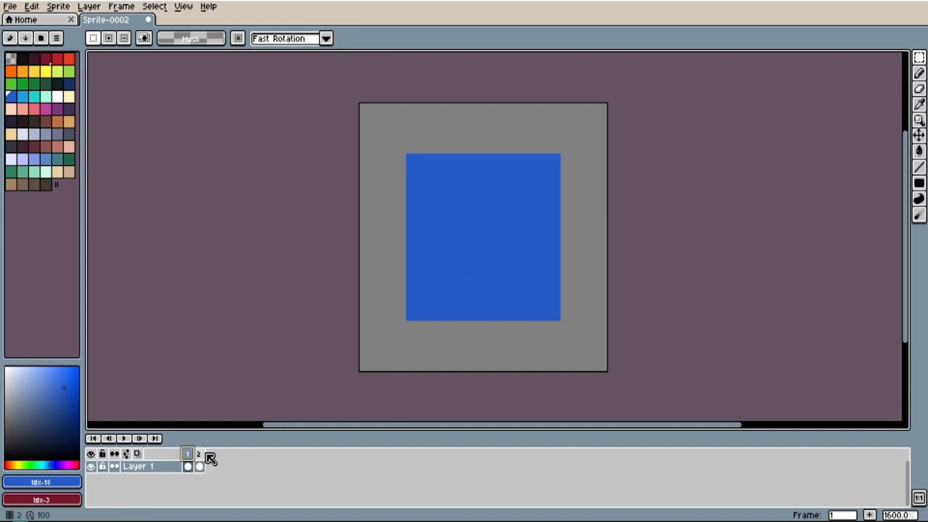
pyautogui.click(199, 455)
pyautogui.click(190, 457)
pyautogui.click(199, 457)
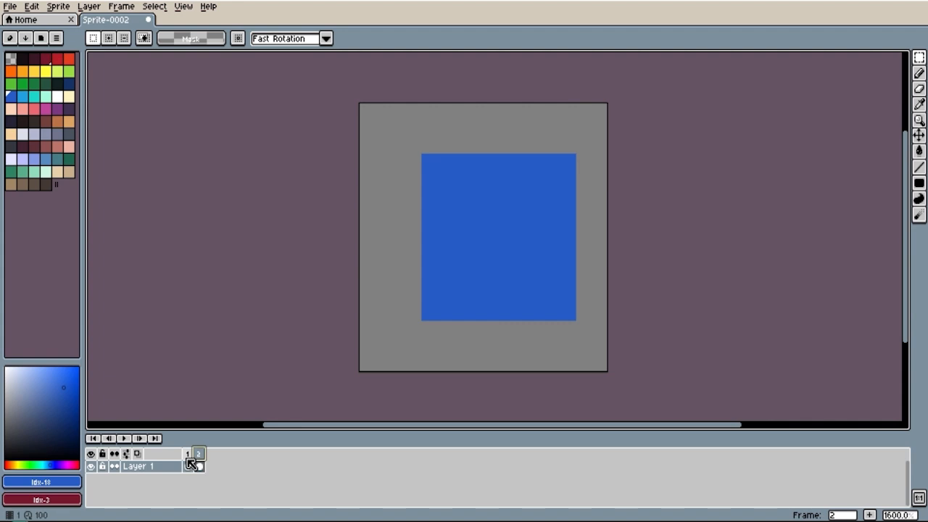
pyautogui.click(190, 464)
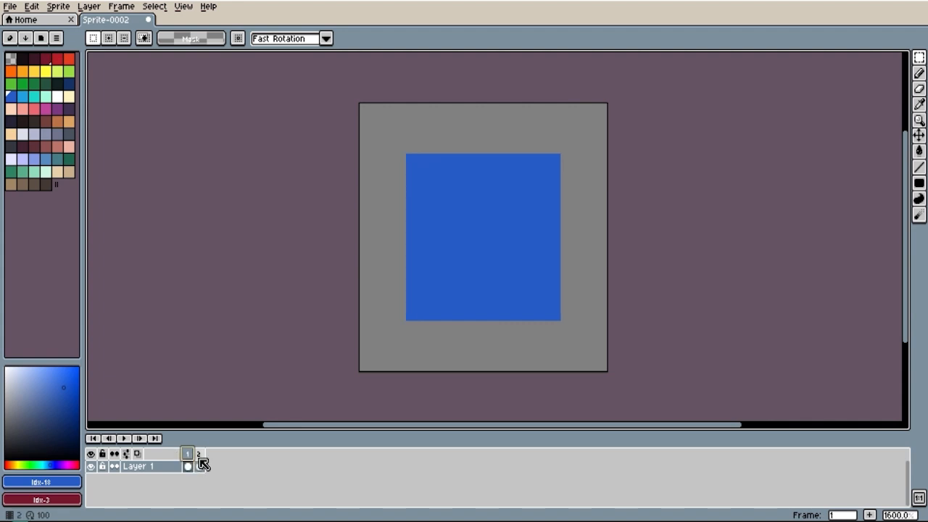
pyautogui.click(200, 464)
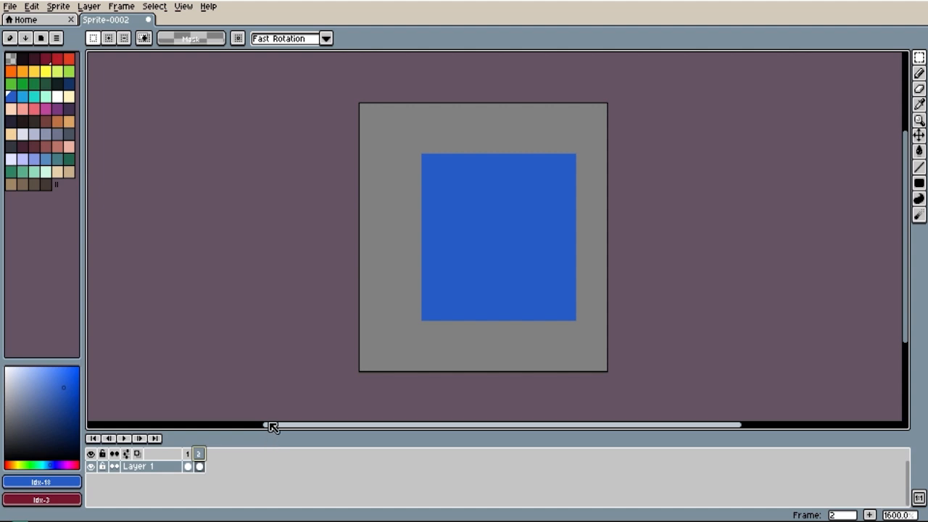
# Step: Add a third frame that duplicates frame 2
pyautogui.hotkey('alt', 'n')
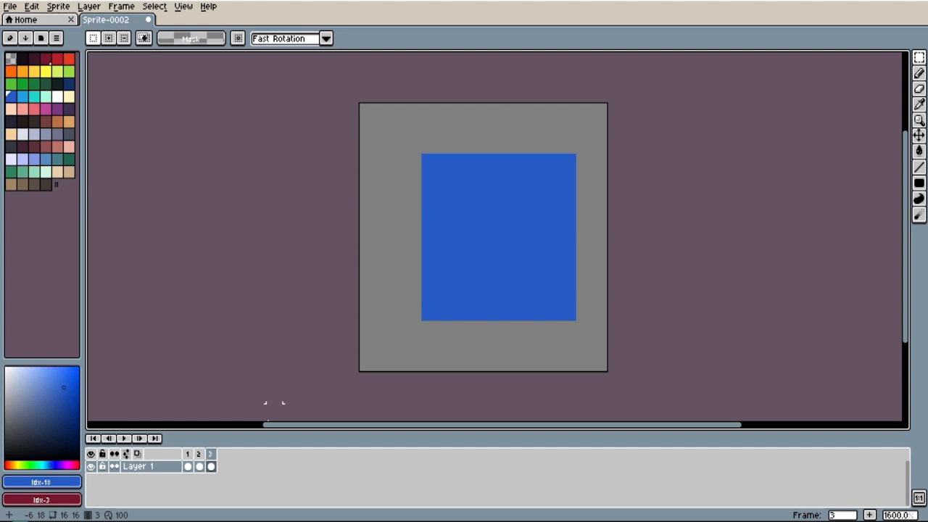
pyautogui.press('i')
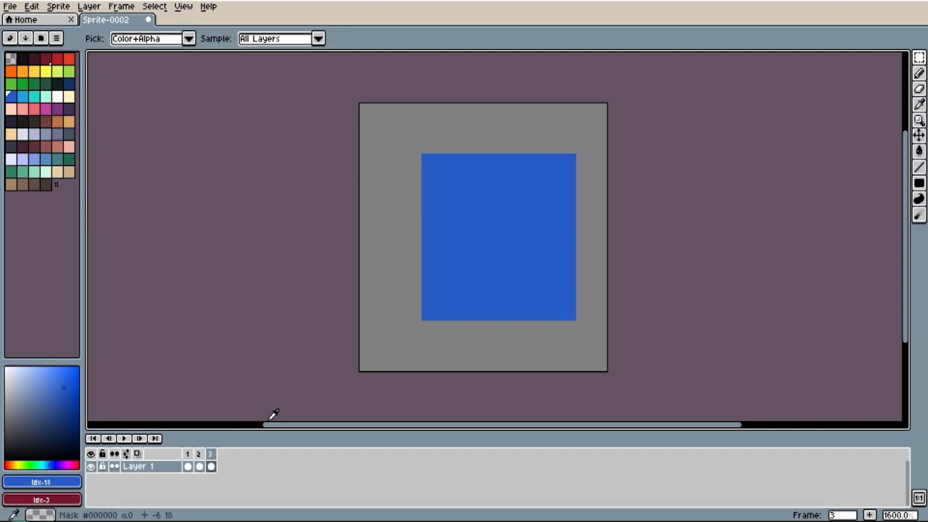
pyautogui.hotkey('alt', 'b')
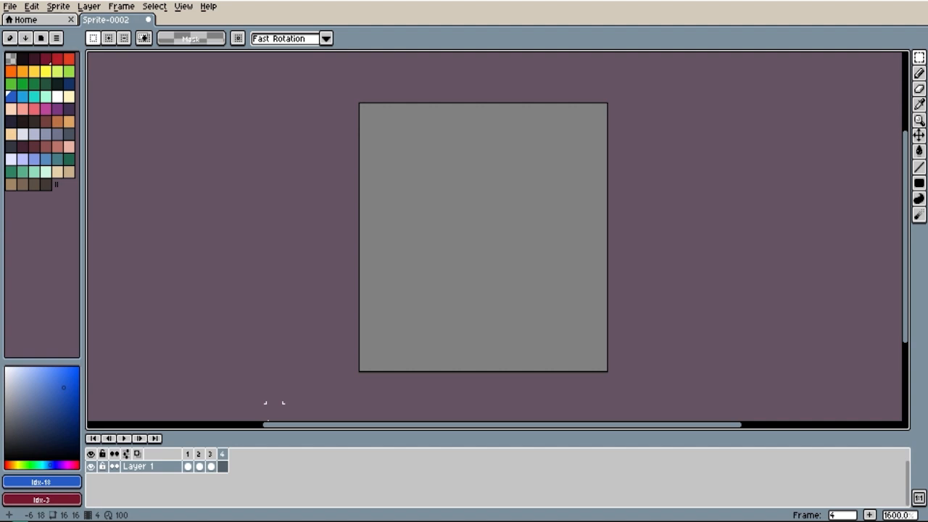
pyautogui.rightClick(222, 456)
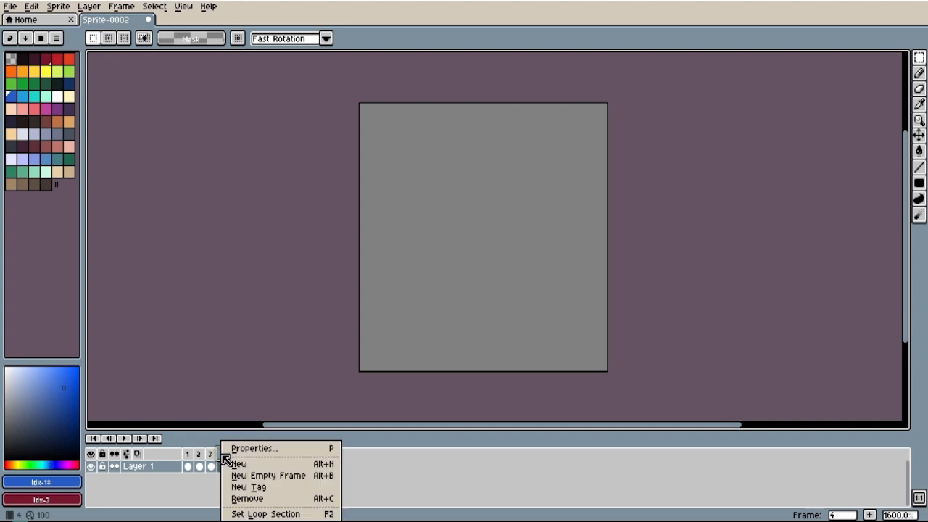
pyautogui.click(251, 501)
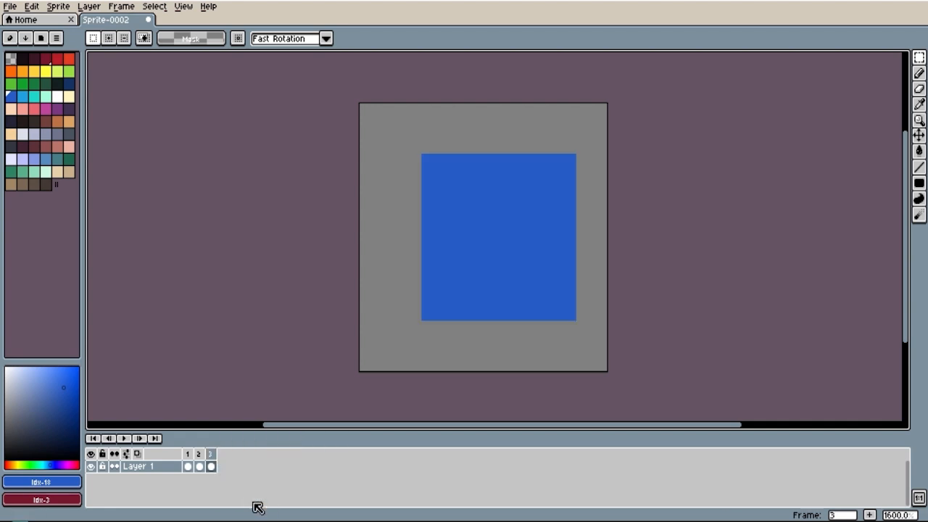
# Step: Add a fourth frame duplicating frame 3, and shift frame 3's blue square one pixel to the left
pyautogui.click(215, 457)
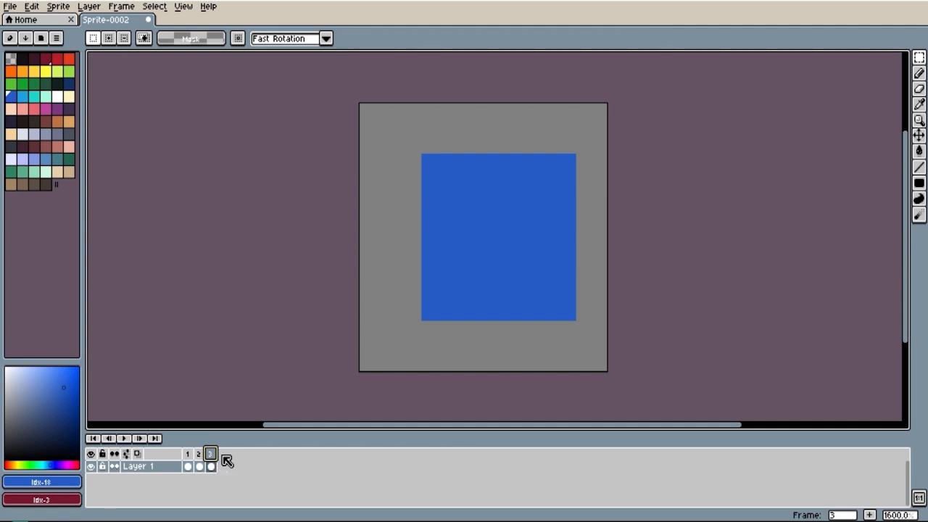
pyautogui.hotkey('alt', 'n')
pyautogui.click(211, 456)
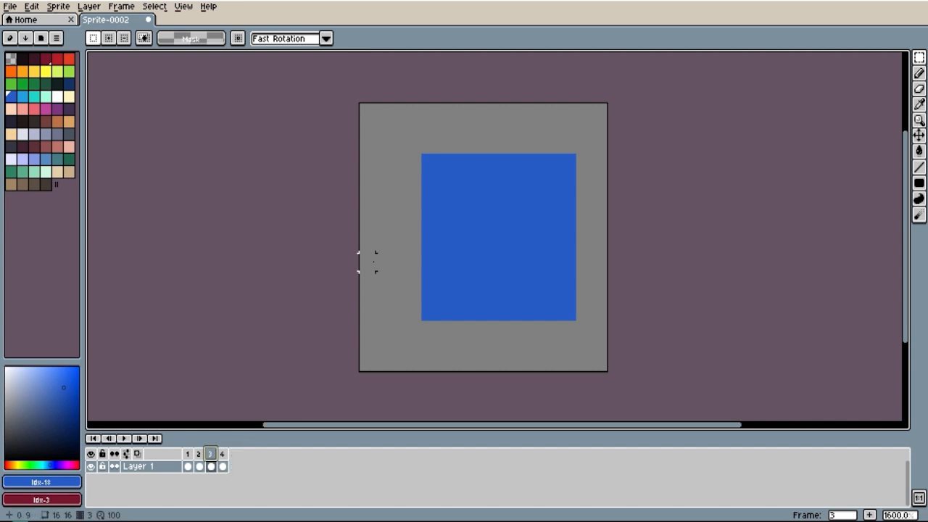
pyautogui.moveTo(390, 119); pyautogui.dragTo(609, 372)
pyautogui.press('Left')
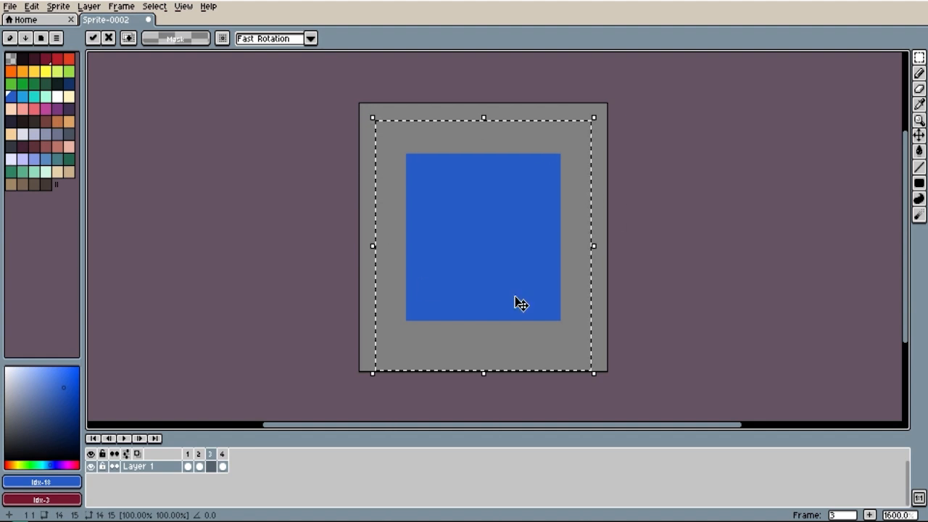
pyautogui.click(615, 262)
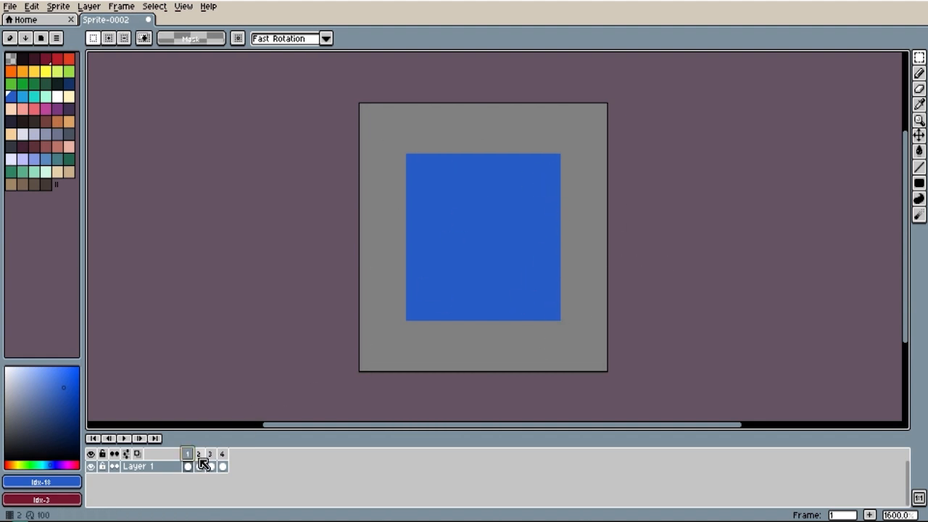
# Step: Shift the blue square in frame 4 two pixels to the left and deselect it
pyautogui.click(198, 466)
pyautogui.click(210, 465)
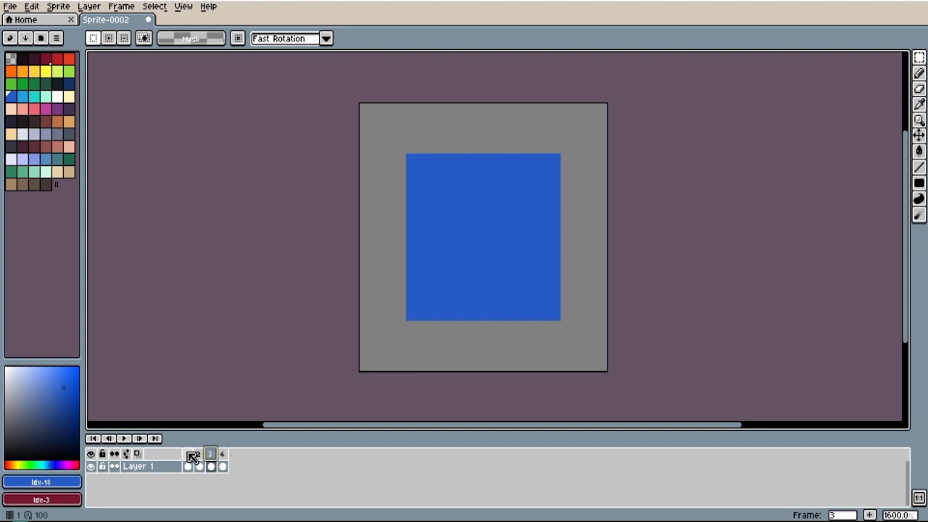
pyautogui.click(224, 456)
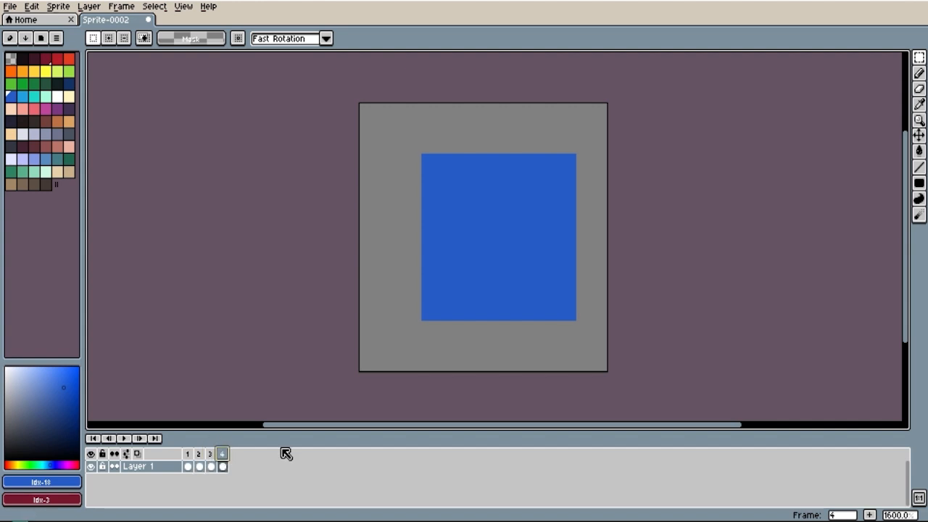
pyautogui.moveTo(367, 127); pyautogui.dragTo(654, 404)
pyautogui.scroll(2, 704, 385)
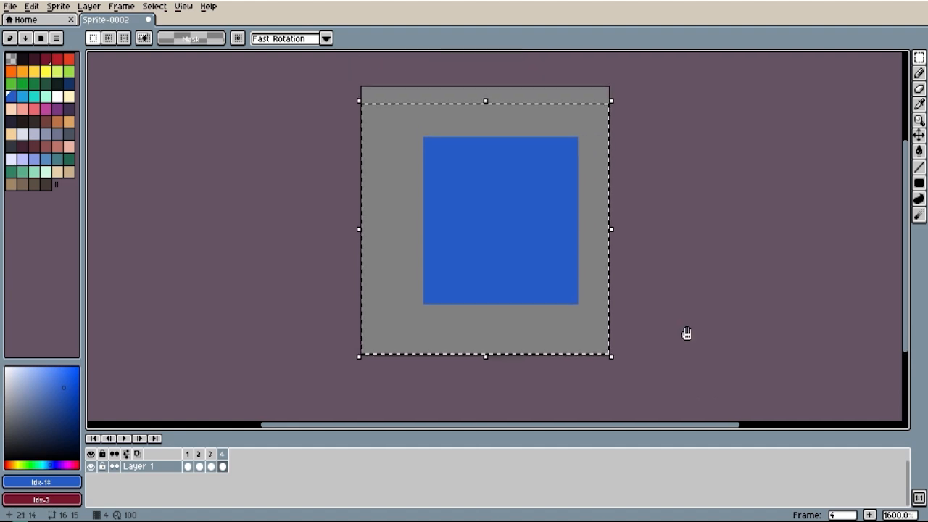
pyautogui.press('Left')
pyautogui.press('Left')
pyautogui.click(683, 295)
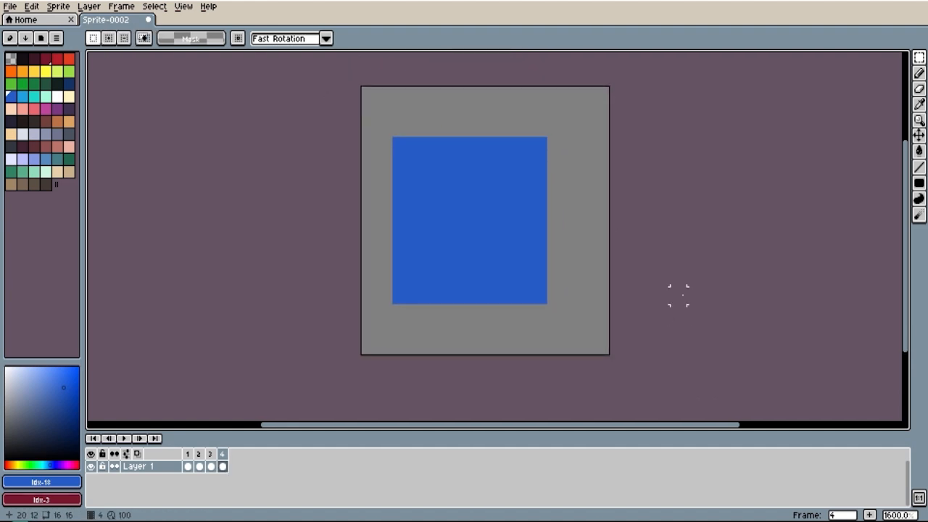
pyautogui.click(187, 455)
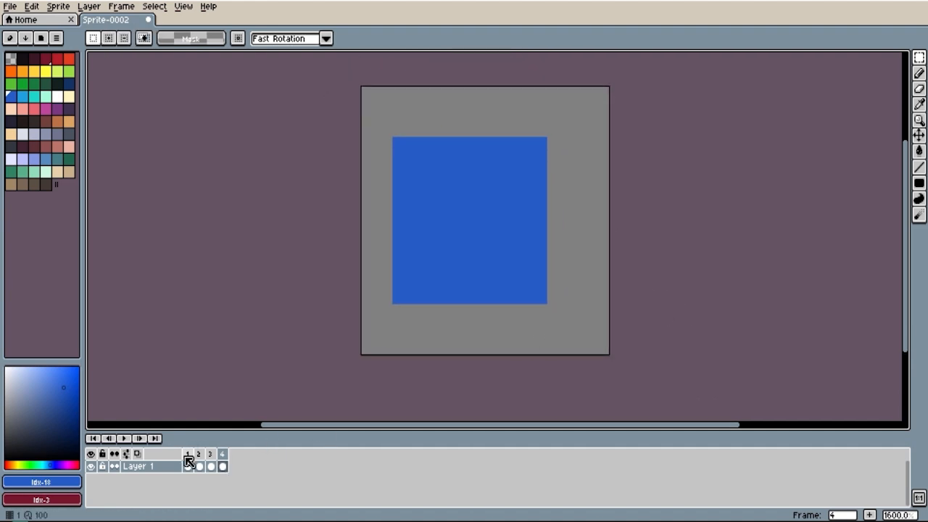
# Step: Review frames 2, 3 and 4 one at a time, play the whole animation and stop it
pyautogui.click(199, 456)
pyautogui.click(211, 457)
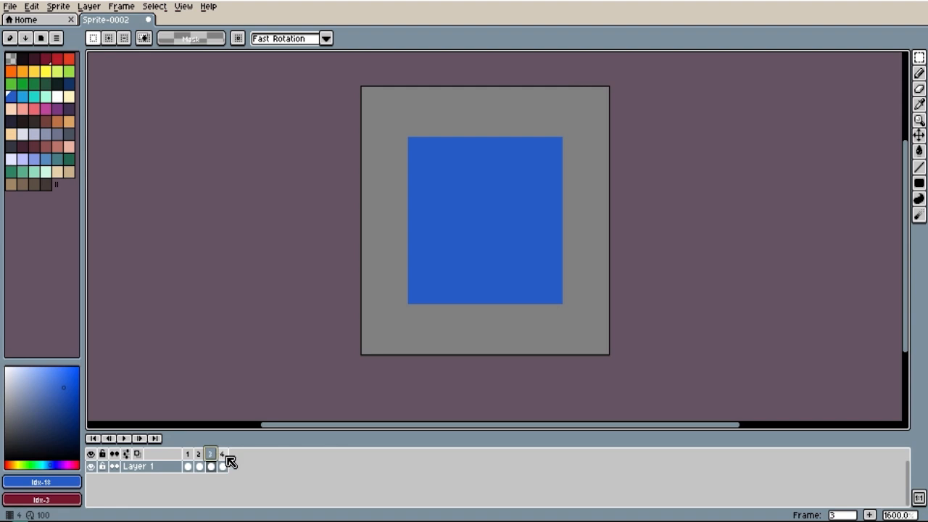
pyautogui.click(224, 457)
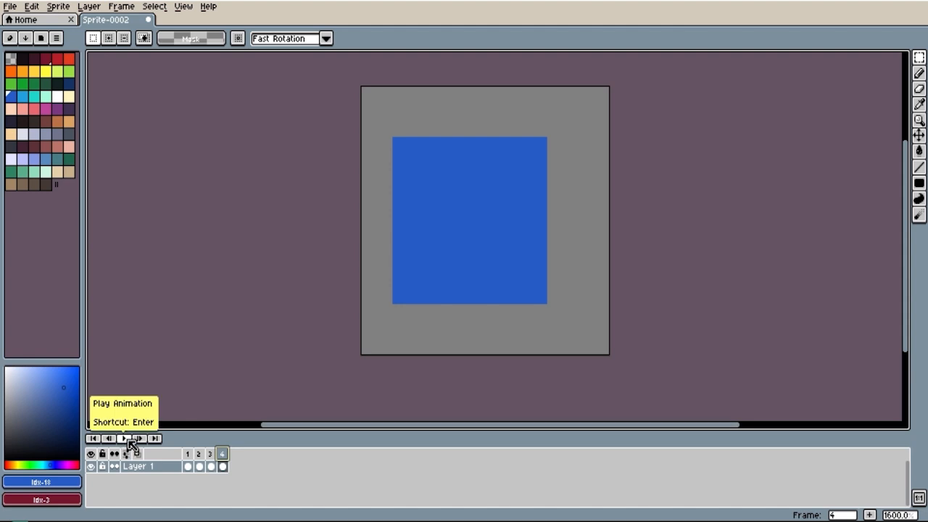
pyautogui.press('Return')
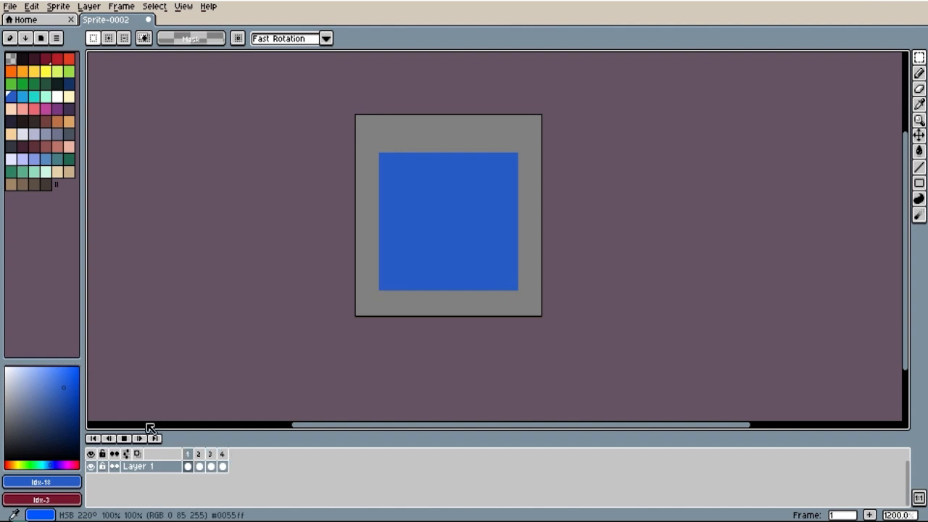
pyautogui.click(124, 438)
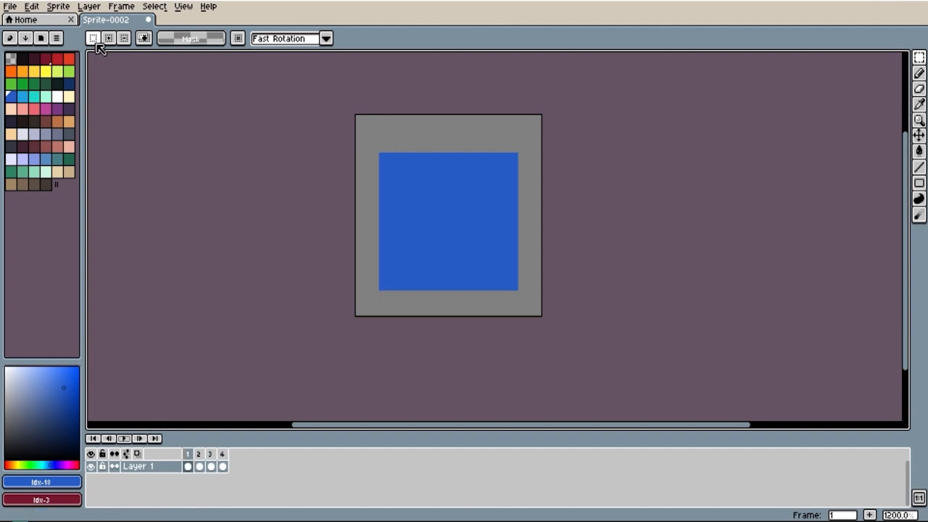
# Step: Save the animation as SlidingBox.gif in the Characters folder, accepting the GIF format and keeping Animation Loop enabled
pyautogui.click(10, 8)
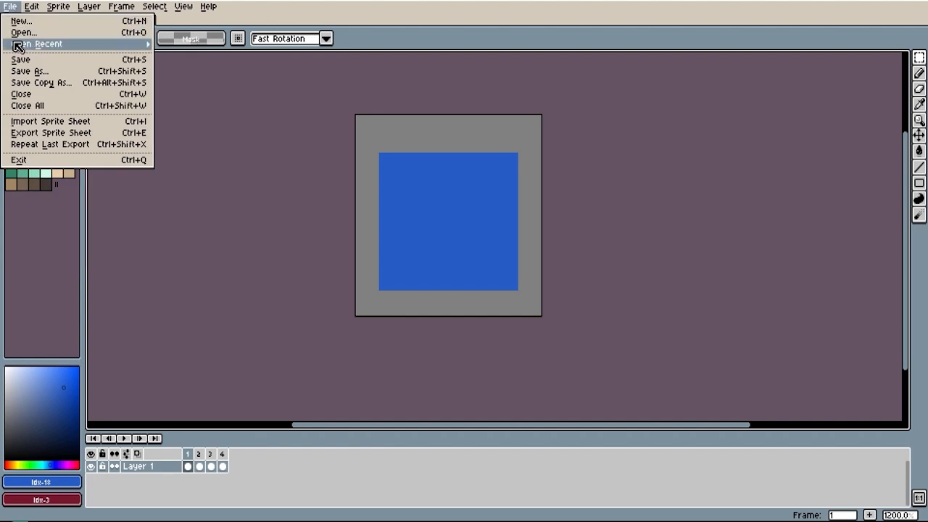
pyautogui.click(29, 71)
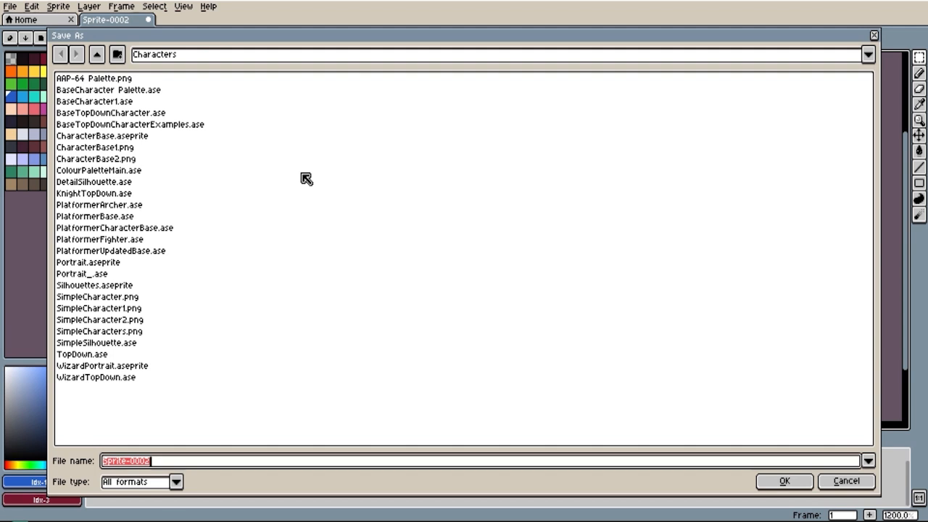
pyautogui.write('SlidingBox.gif')
pyautogui.click(776, 483)
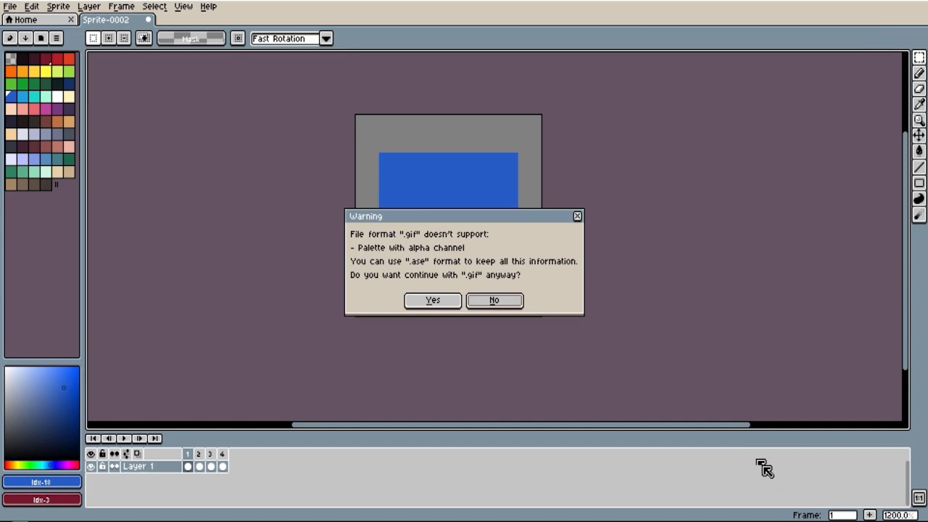
pyautogui.click(433, 303)
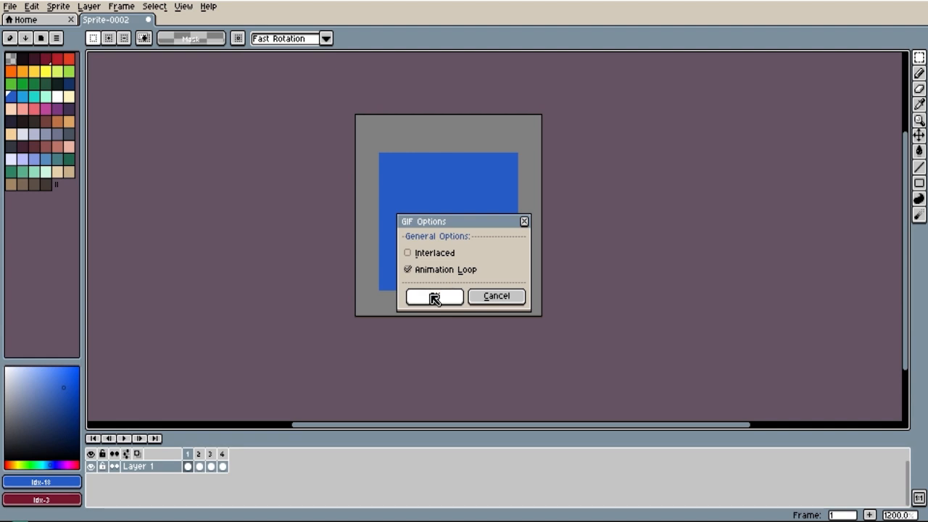
pyautogui.click(434, 298)
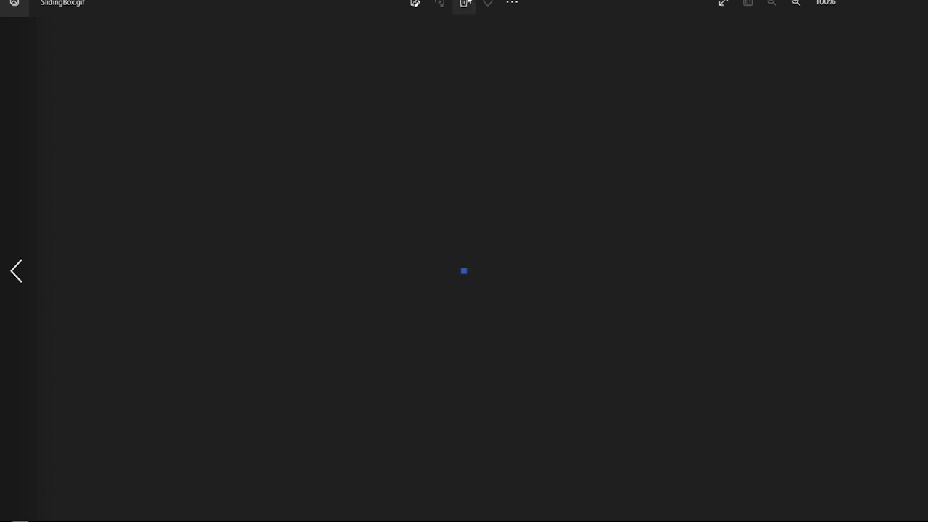
# Step: Enlarge the exported SlidingBox.gif in the image viewer to examine its playback, and close the viewer
pyautogui.click(797, 10)
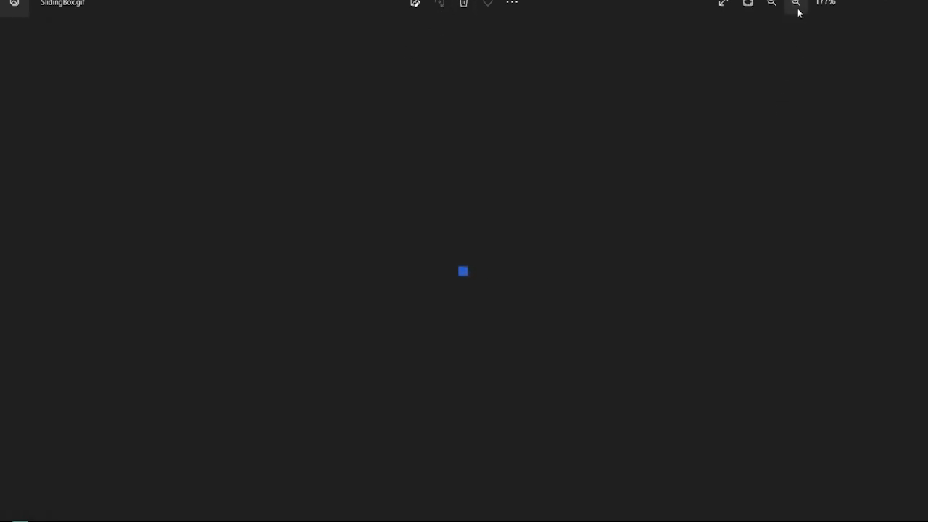
pyautogui.click(796, 8)
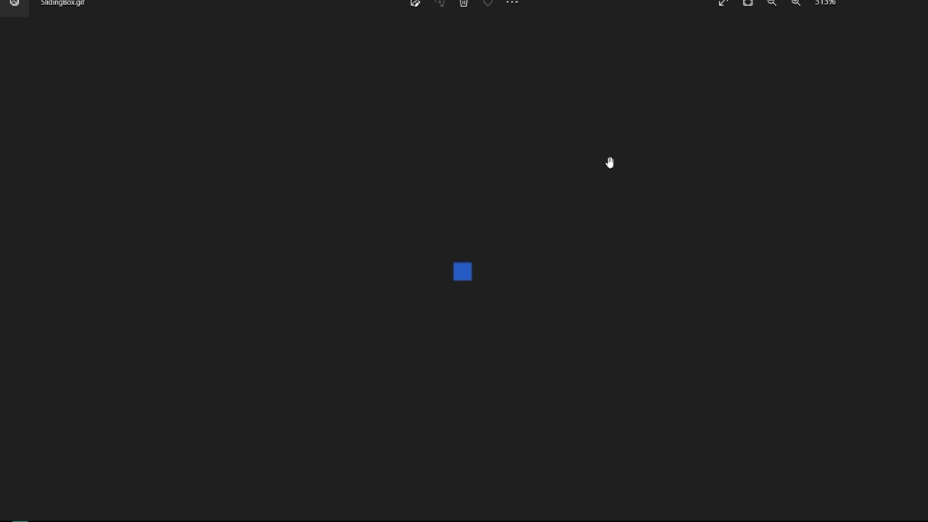
pyautogui.click(914, 3)
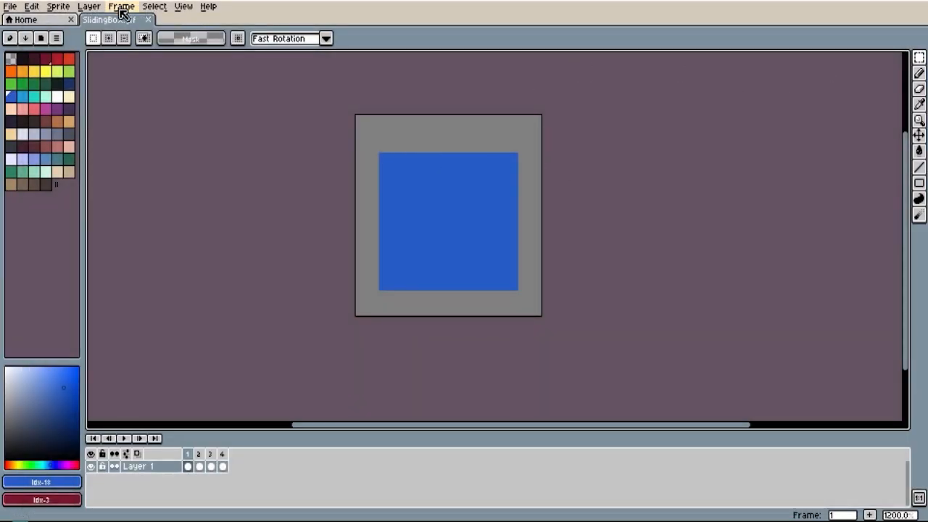
# Step: Scale the sprite to 600 percent in width and height with Nearest-neighbor interpolation
pyautogui.click(57, 7)
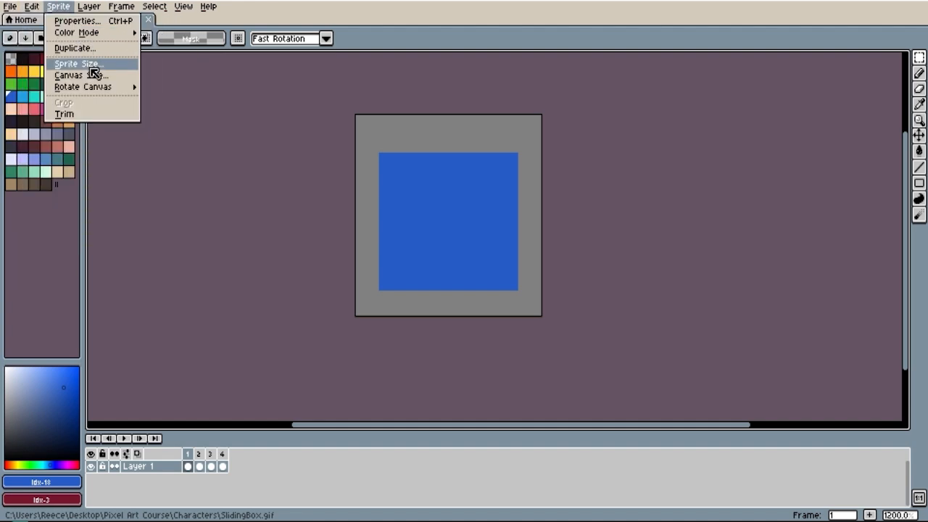
pyautogui.click(100, 65)
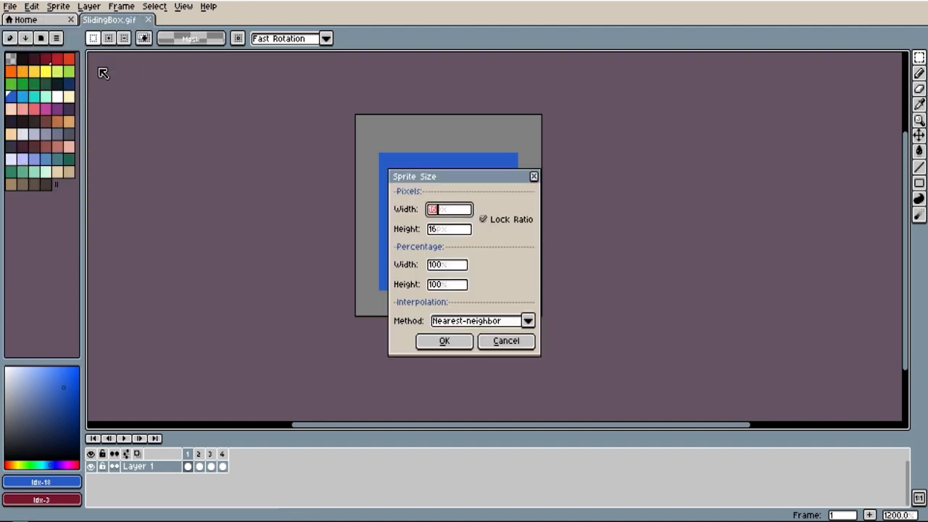
pyautogui.click(455, 266)
pyautogui.moveTo(448, 266)
pyautogui.mouseDown()
pyautogui.moveTo(421, 266)
pyautogui.moveTo(436, 266)
pyautogui.mouseUp()
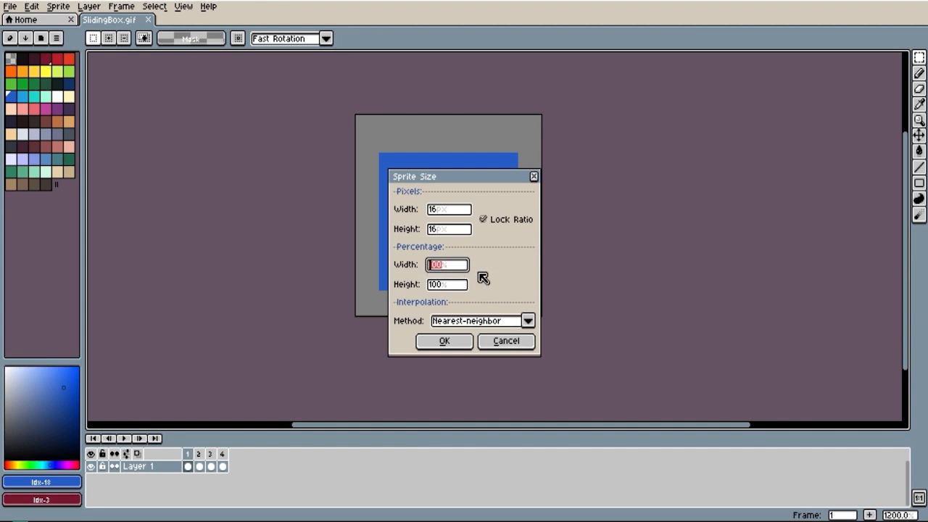
pyautogui.press('BackSpace')
pyautogui.write('600')
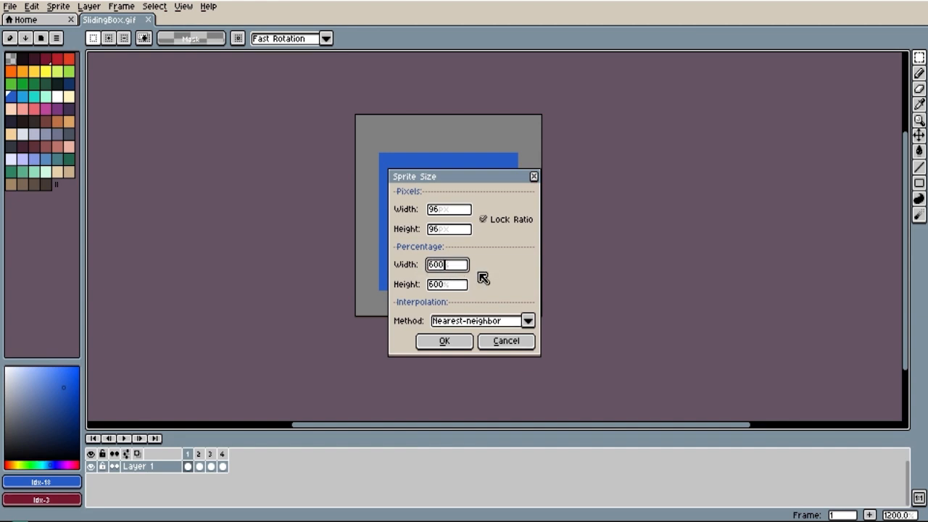
pyautogui.click(530, 321)
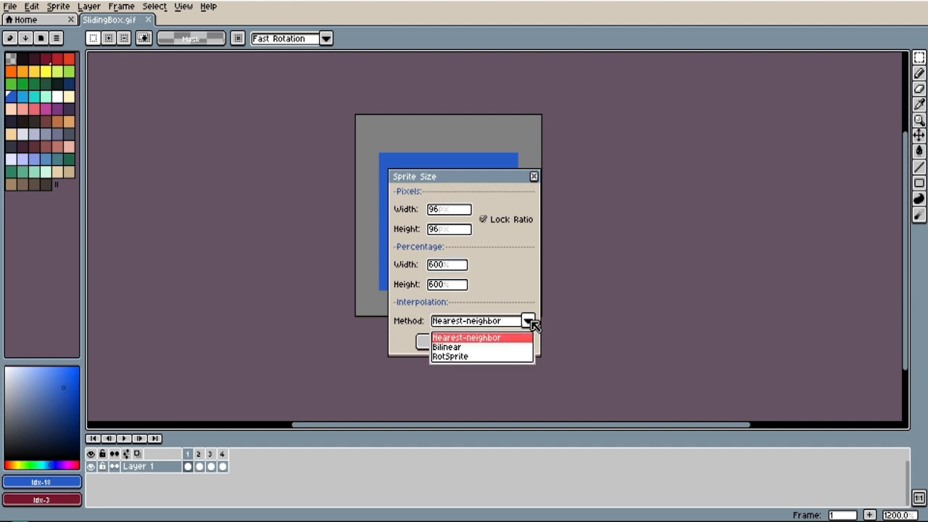
pyautogui.click(481, 324)
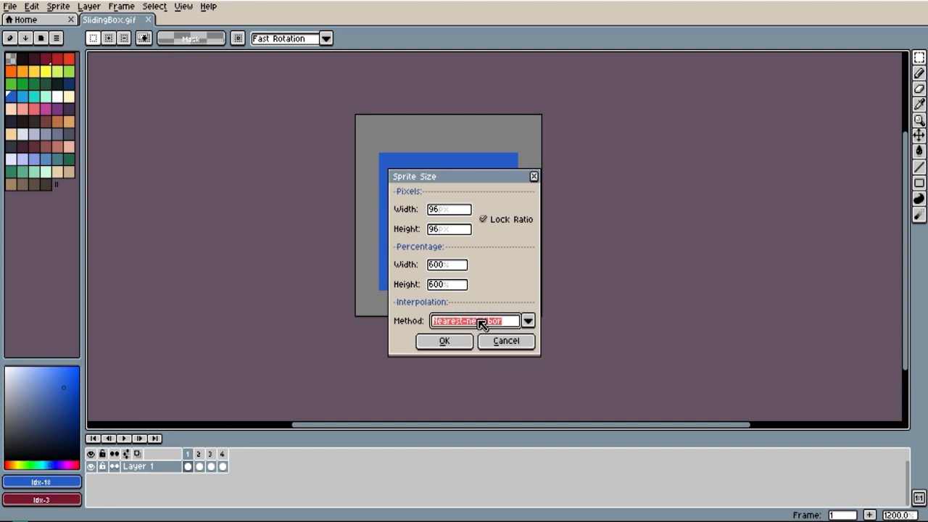
pyautogui.click(444, 342)
pyautogui.scroll(-5, 446, 326)
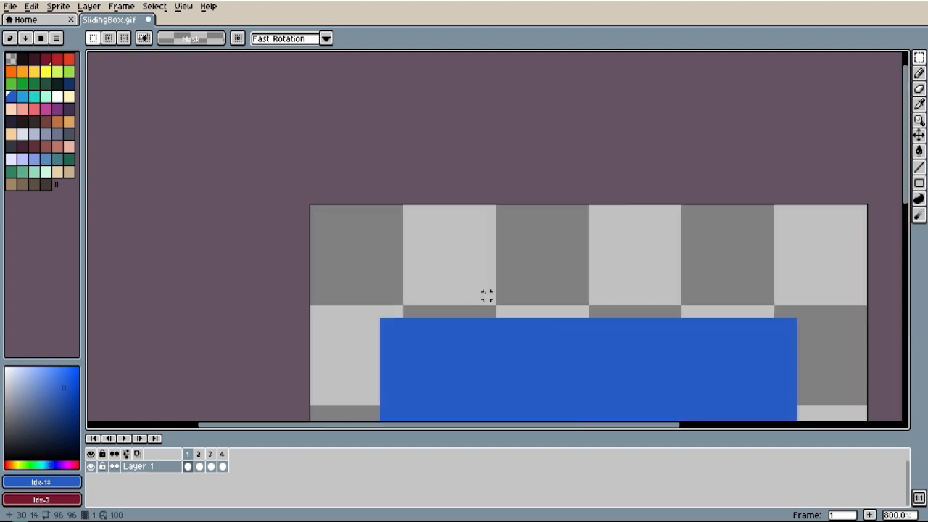
pyautogui.scroll(-1, 494, 163)
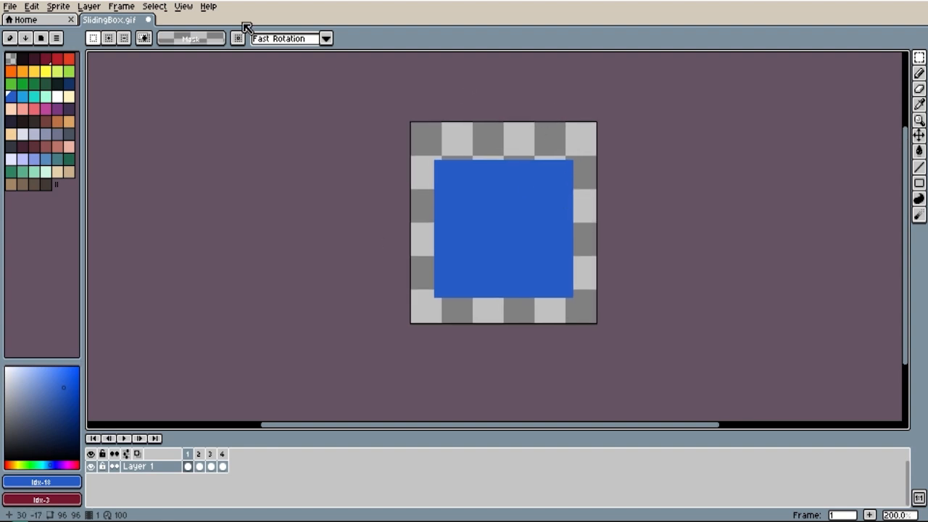
# Step: Save the enlarged animation as SlidingBox2.gif with Animation Loop enabled, and close the image viewer after checking the result
pyautogui.click(13, 8)
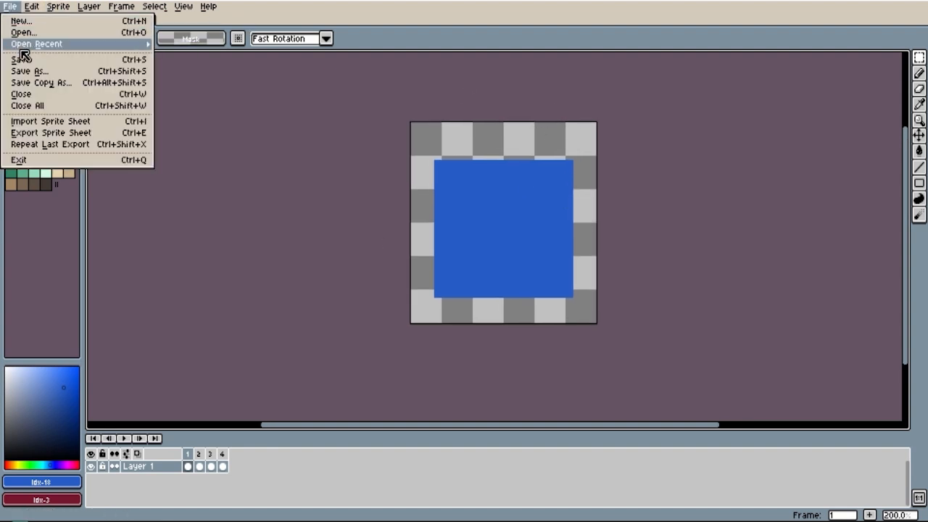
pyautogui.click(38, 75)
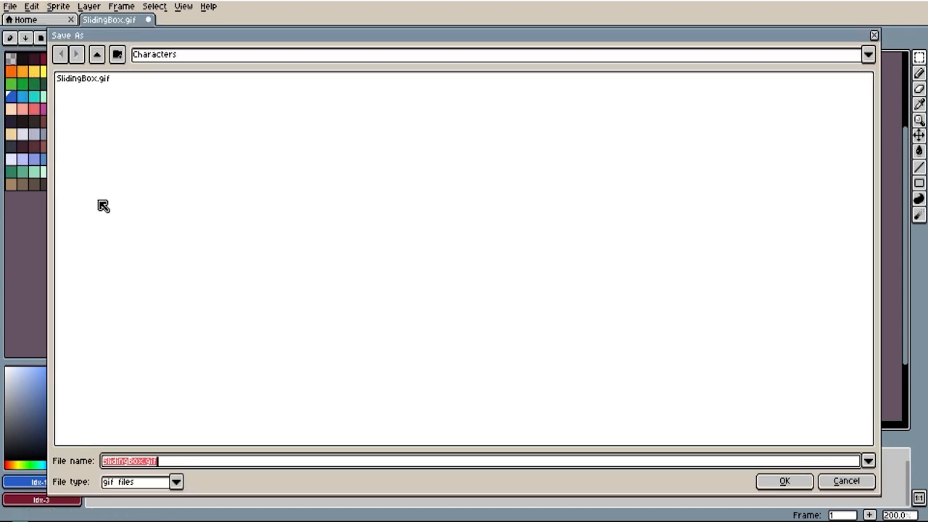
pyautogui.click(145, 463)
pyautogui.click(792, 490)
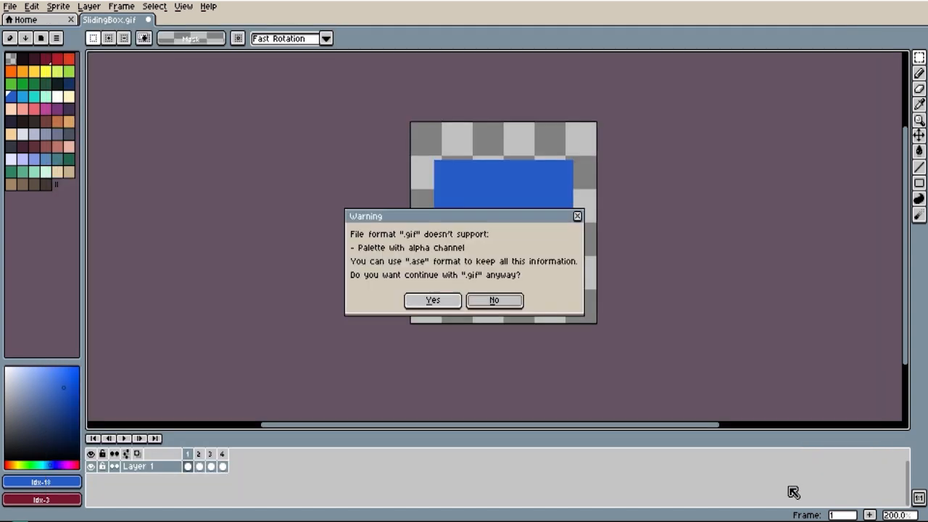
pyautogui.click(445, 304)
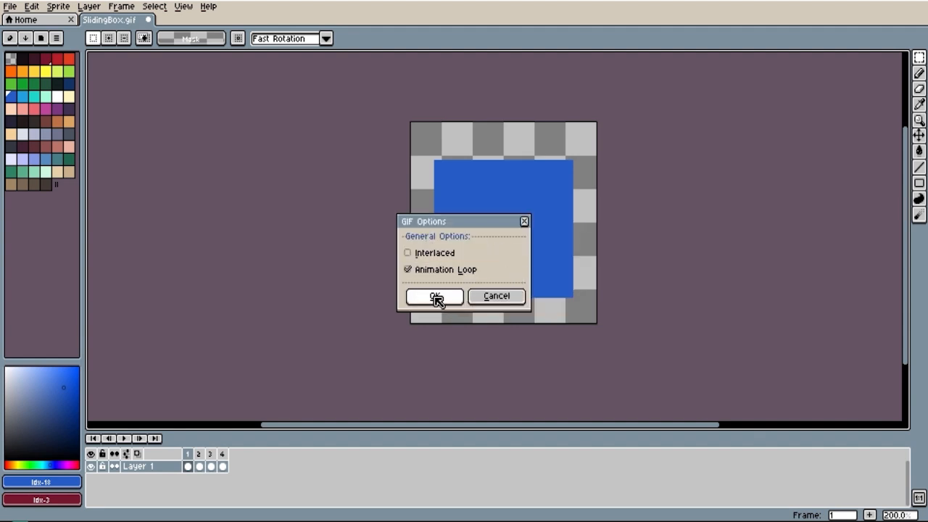
pyautogui.click(436, 299)
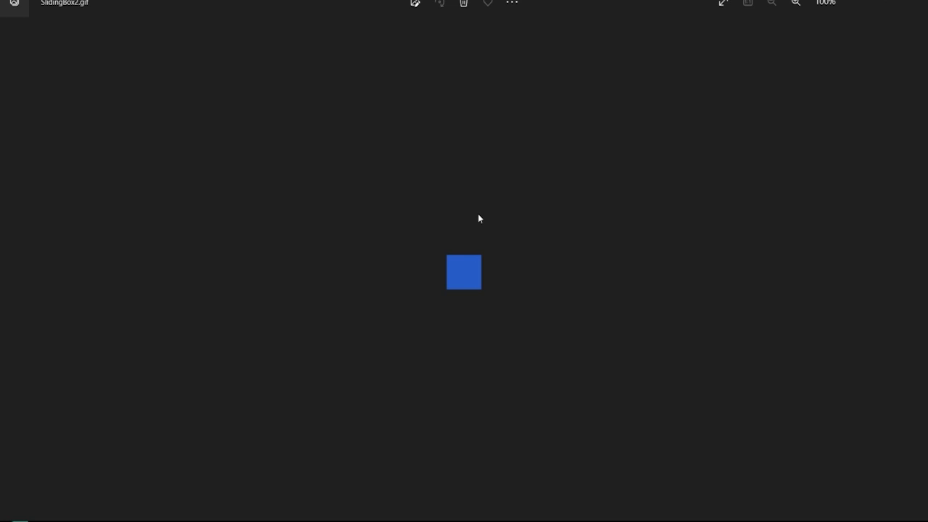
pyautogui.click(912, 6)
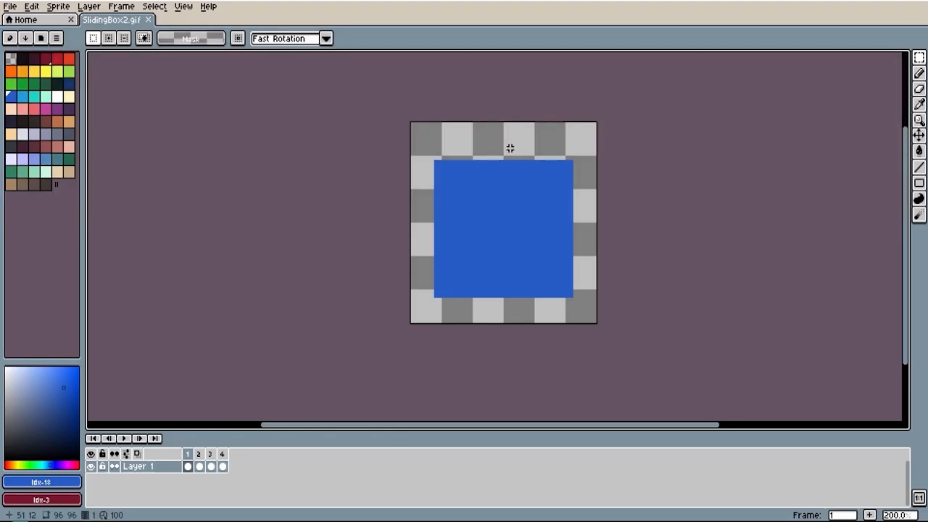
# Step: Resize the sprite back to 16 × 16 pixels with locked ratio and Nearest-neighbor interpolation
pyautogui.click(57, 7)
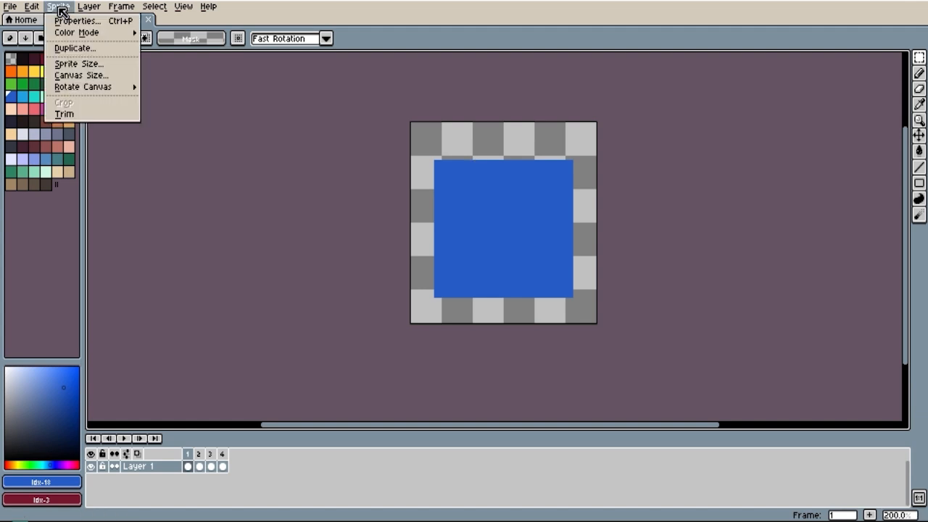
pyautogui.click(75, 62)
pyautogui.write('16')
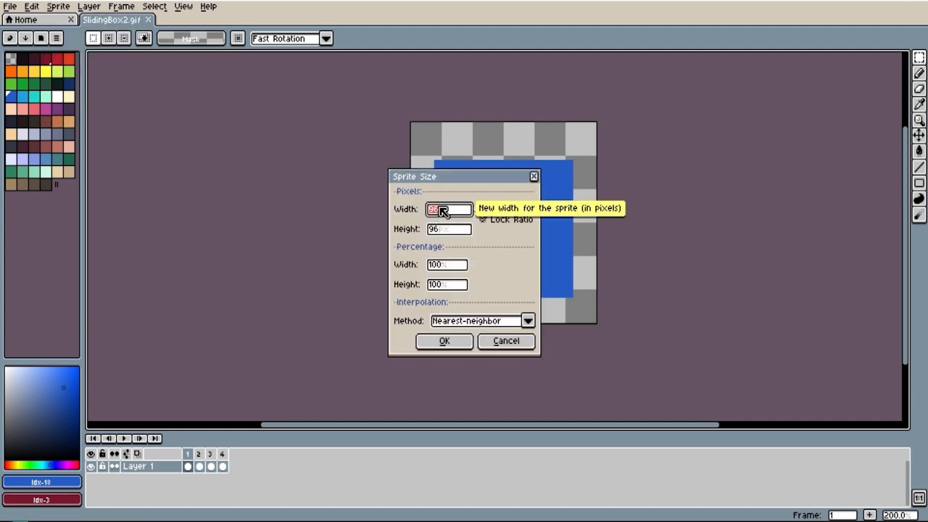
pyautogui.click(445, 342)
pyautogui.scroll(4, 580, 288)
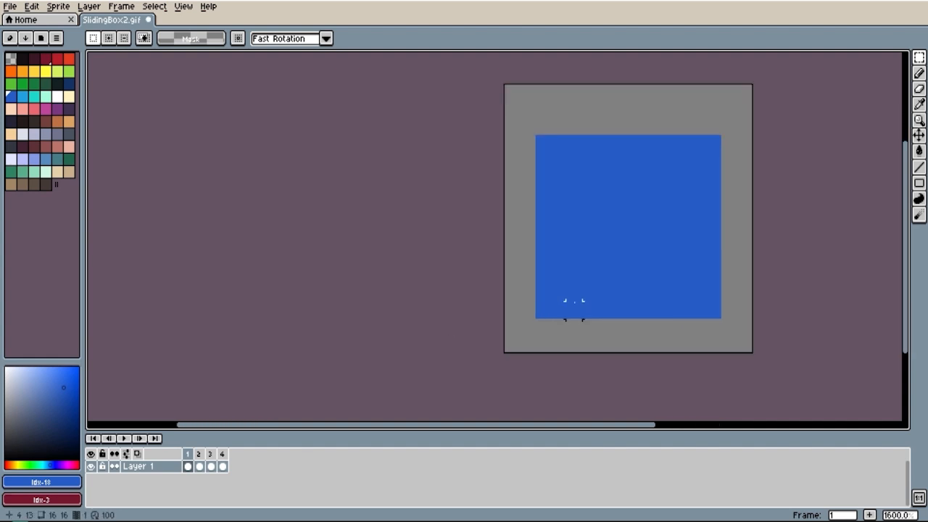
pyautogui.scroll(-3, 637, 235)
pyautogui.moveTo(465, 141); pyautogui.dragTo(619, 308)
pyautogui.click(557, 238)
pyautogui.click(670, 212)
pyautogui.moveTo(685, 136); pyautogui.dragTo(421, 341)
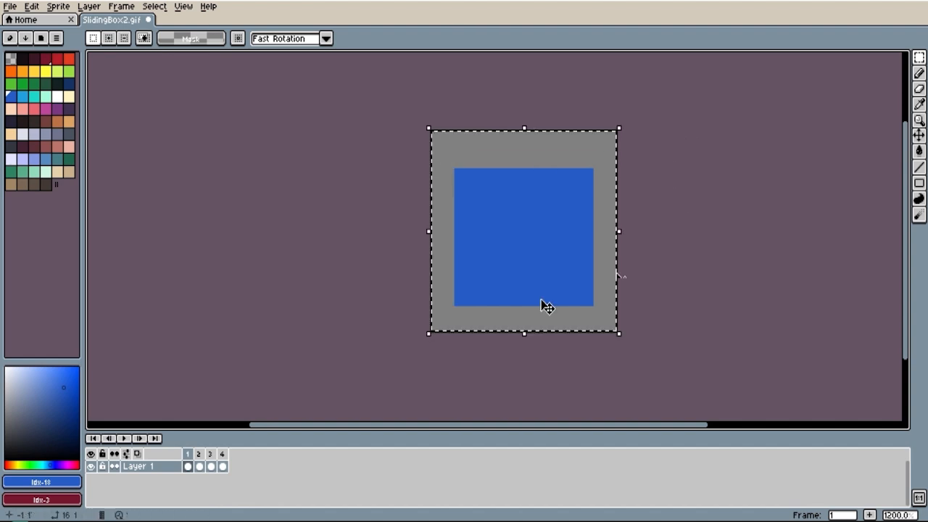
pyautogui.click(693, 250)
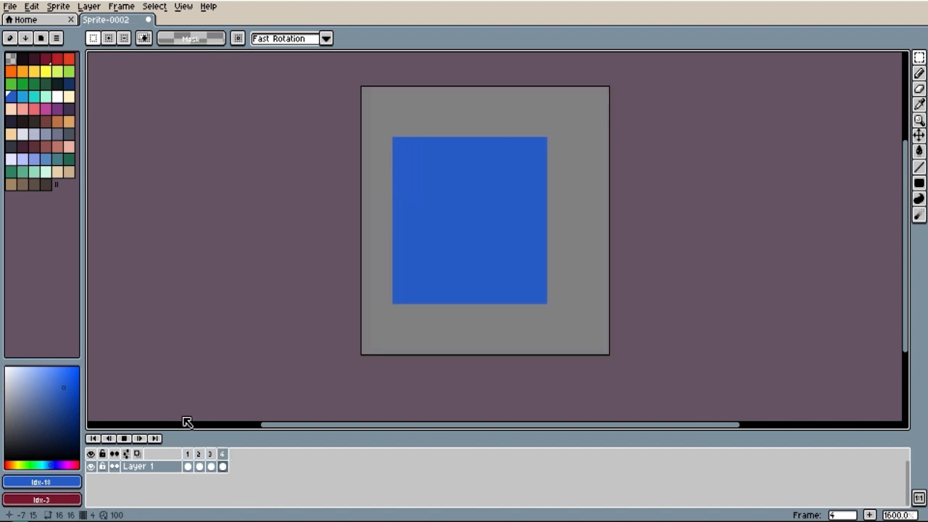
# Step: Stop the animation playback in Sprite-0002 and delete frames 2, 3 and 4
pyautogui.click(125, 440)
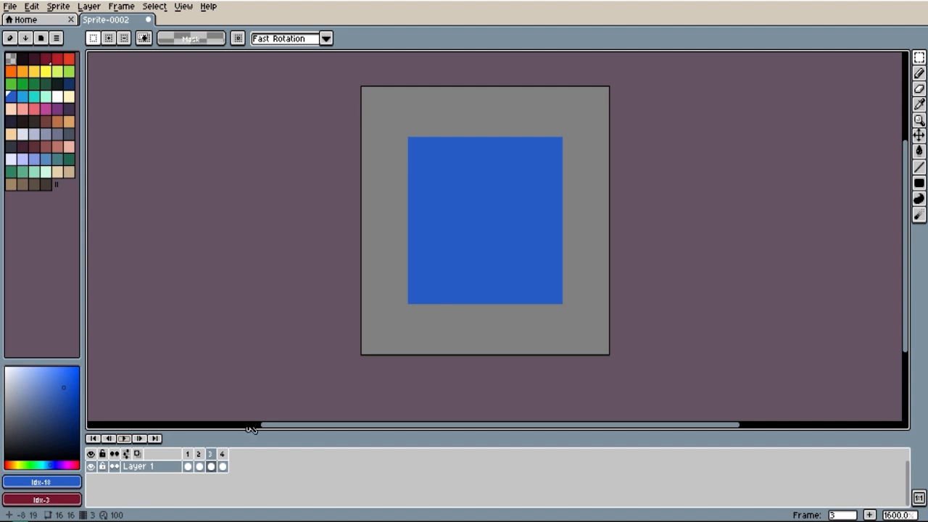
pyautogui.click(187, 454)
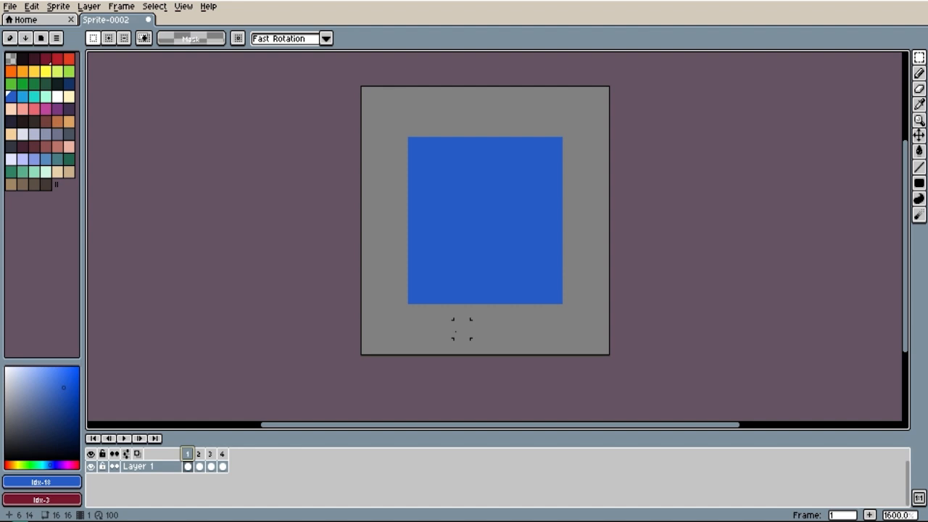
pyautogui.click(202, 456)
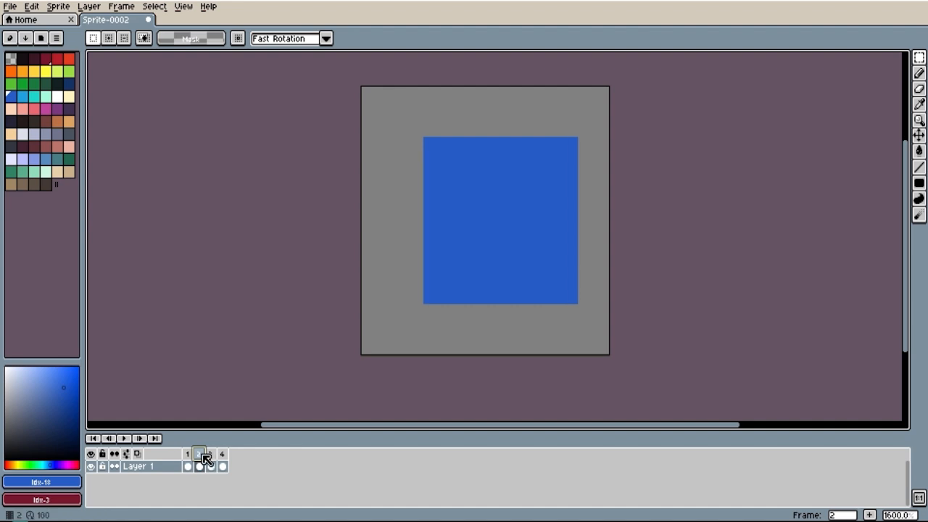
pyautogui.press('Delete')
pyautogui.click(202, 457)
pyautogui.press('Delete')
pyautogui.press('Delete')
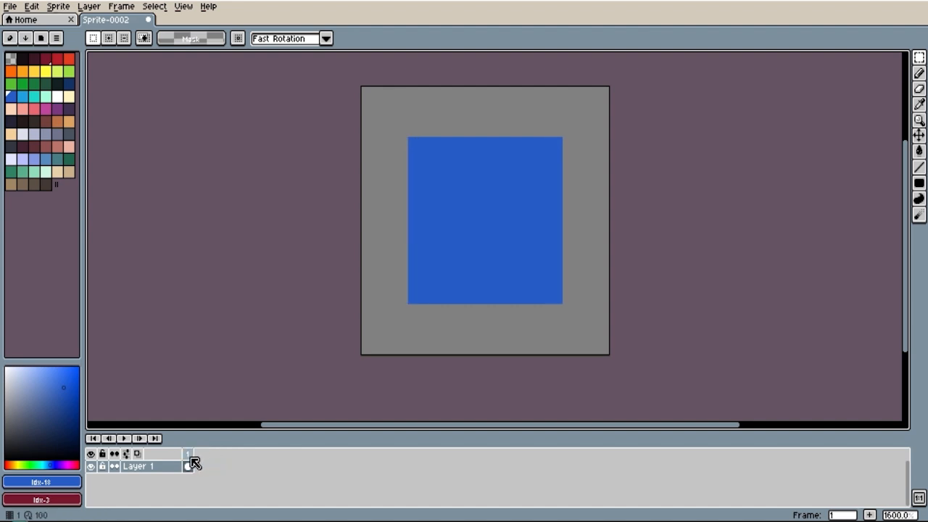
# Step: Fill the blue square in frame 1 with the dark brown palette color at index 33
pyautogui.click(189, 456)
pyautogui.click(45, 121)
pyautogui.press('g')
pyautogui.click(430, 176)
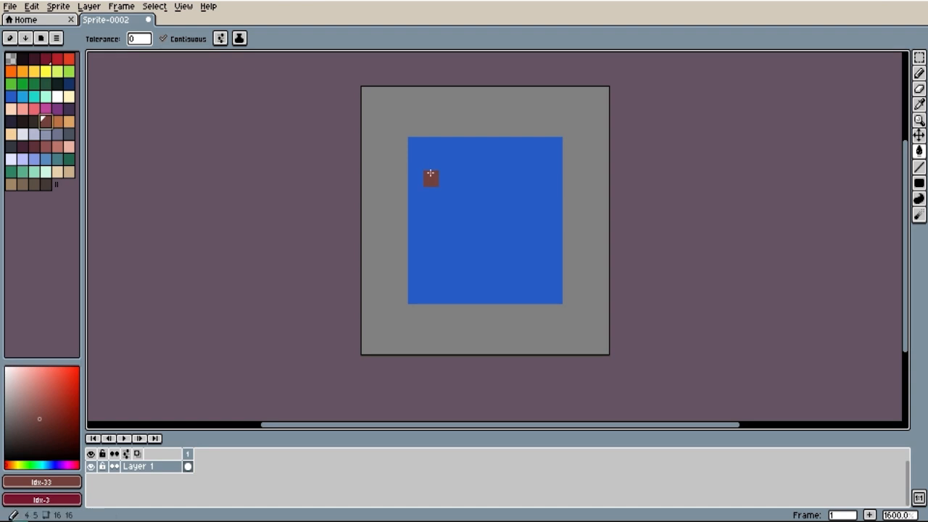
pyautogui.click(433, 182)
# Step: Paint the square's upper half orange-brown (index 34) and frame the lower half one pixel outside its edges
pyautogui.click(57, 121)
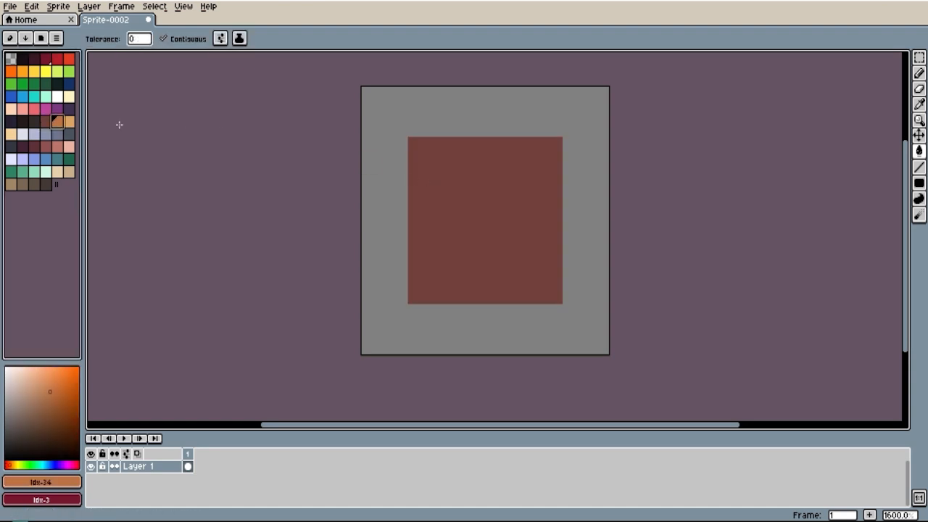
pyautogui.press('b')
pyautogui.moveTo(414, 212); pyautogui.dragTo(545, 210)
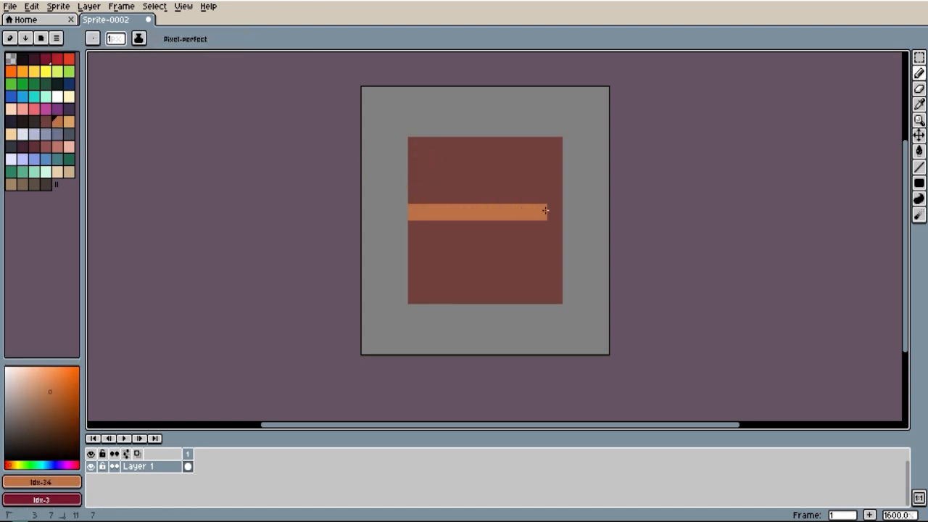
pyautogui.moveTo(415, 198)
pyautogui.mouseDown()
pyautogui.moveTo(415, 165)
pyautogui.moveTo(437, 149)
pyautogui.moveTo(550, 150)
pyautogui.moveTo(556, 178)
pyautogui.moveTo(438, 165)
pyautogui.moveTo(455, 190)
pyautogui.moveTo(489, 175)
pyautogui.moveTo(550, 190)
pyautogui.moveTo(535, 180)
pyautogui.moveTo(535, 191)
pyautogui.moveTo(468, 190)
pyautogui.moveTo(414, 215)
pyautogui.moveTo(414, 289)
pyautogui.moveTo(550, 297)
pyautogui.moveTo(555, 232)
pyautogui.mouseUp()
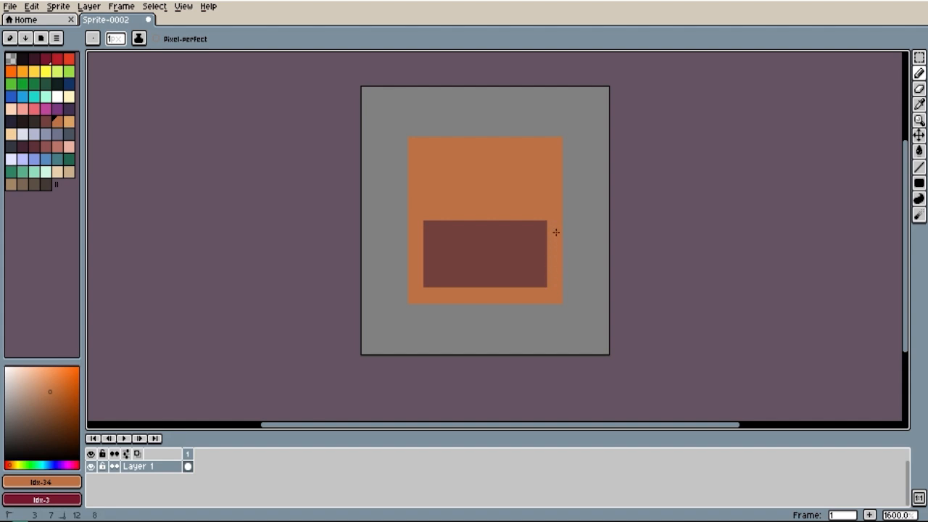
pyautogui.hotkey('ctrl', 'z')
pyautogui.click(404, 158)
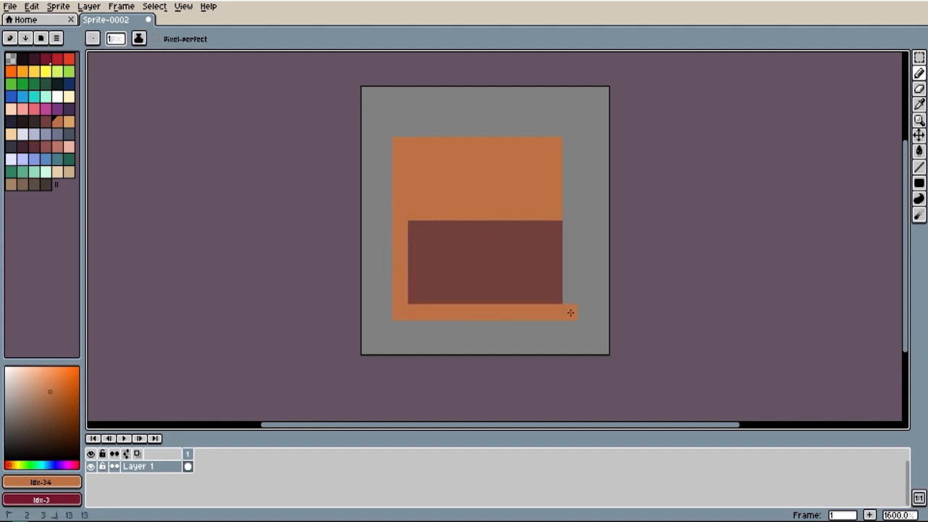
# Step: Draw two one-pixel-wide vertical orange-brown bars through the dark lower half, splitting it into three panels
pyautogui.moveTo(524, 224); pyautogui.dragTo(524, 303)
pyautogui.click(446, 228)
pyautogui.press('v')
pyautogui.press('b')
pyautogui.moveTo(446, 231); pyautogui.dragTo(446, 301)
# Step: Draw a one-pixel tan band (index 35) across the middle of the chest with an orange-brown row directly beneath it
pyautogui.click(68, 120)
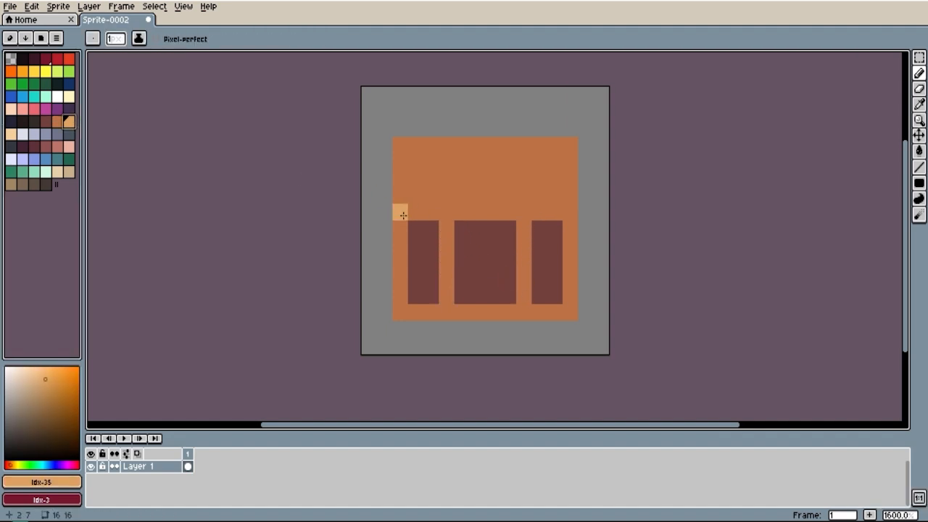
pyautogui.moveTo(400, 212)
pyautogui.mouseDown()
pyautogui.moveTo(567, 216)
pyautogui.moveTo(535, 237)
pyautogui.moveTo(563, 226)
pyautogui.moveTo(411, 224)
pyautogui.mouseUp()
pyautogui.keyDown('alt'); pyautogui.click(568, 226); pyautogui.keyUp('alt')
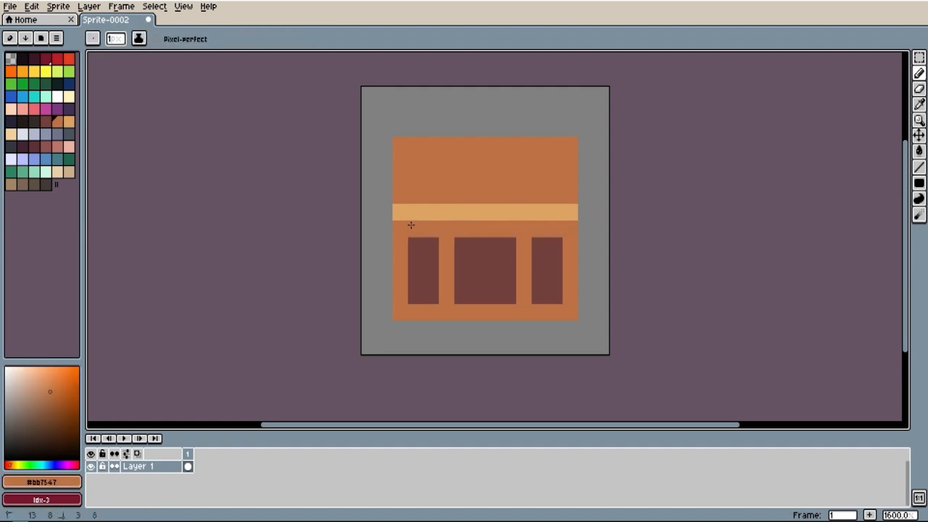
# Step: Paint three dark brown panels in the chest's upper section, leaving one orange-brown row above the tan band
pyautogui.keyDown('alt'); pyautogui.click(480, 285); pyautogui.keyUp('alt')
pyautogui.moveTo(415, 179)
pyautogui.mouseDown()
pyautogui.moveTo(431, 163)
pyautogui.moveTo(415, 162)
pyautogui.moveTo(508, 160)
pyautogui.moveTo(478, 161)
pyautogui.mouseUp()
pyautogui.moveTo(540, 163)
pyautogui.mouseDown()
pyautogui.moveTo(539, 188)
pyautogui.moveTo(553, 190)
pyautogui.moveTo(419, 196)
pyautogui.mouseUp()
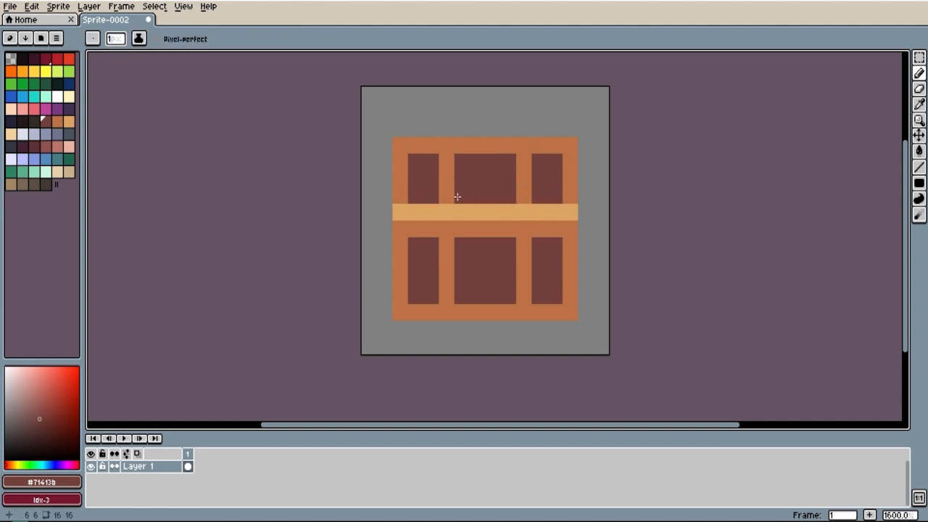
pyautogui.hotkey('ctrl', 'z')
pyautogui.hotkey('ctrl', 'z')
pyautogui.hotkey('ctrl', 'z')
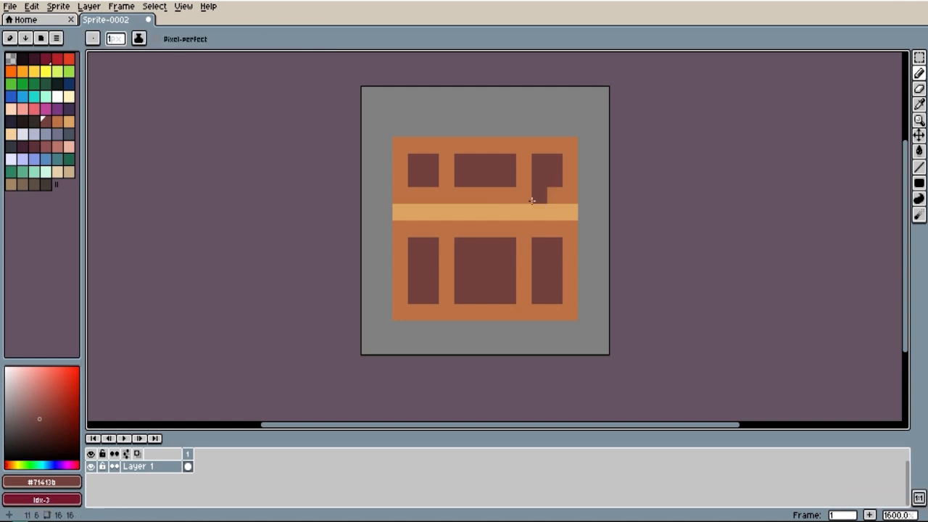
pyautogui.keyDown('alt'); pyautogui.click(526, 193); pyautogui.keyUp('alt')
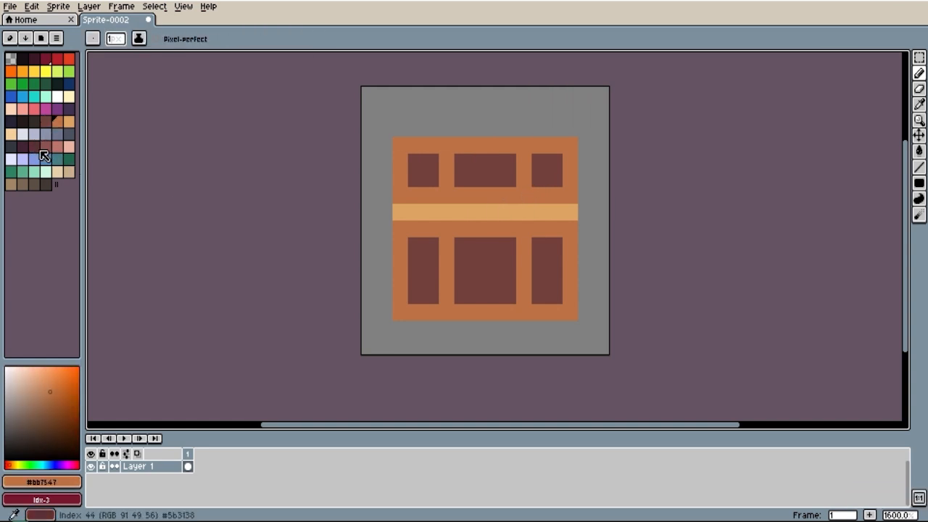
# Step: Recolor the upper and lower orange-brown frames with the reddish palette color at index 45 (#8e5252)
pyautogui.click(51, 156)
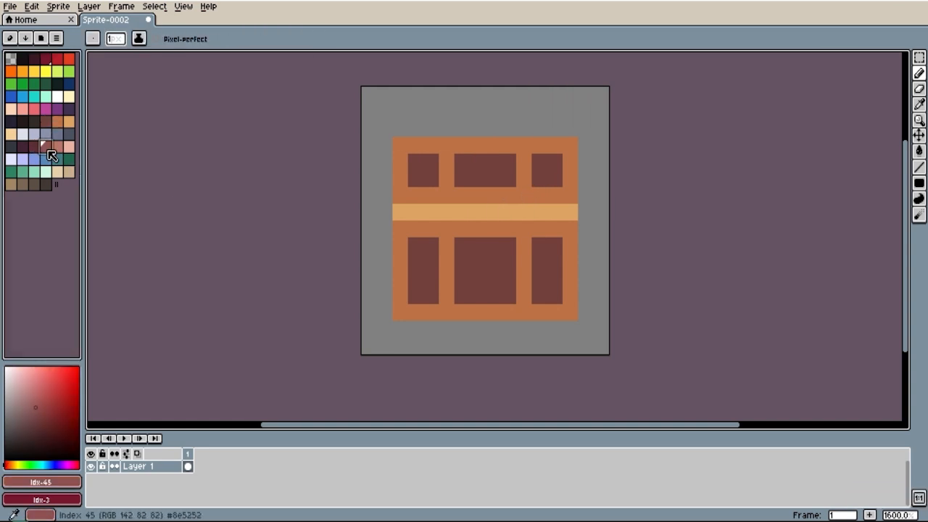
pyautogui.press('g')
pyautogui.click(460, 190)
pyautogui.click(450, 226)
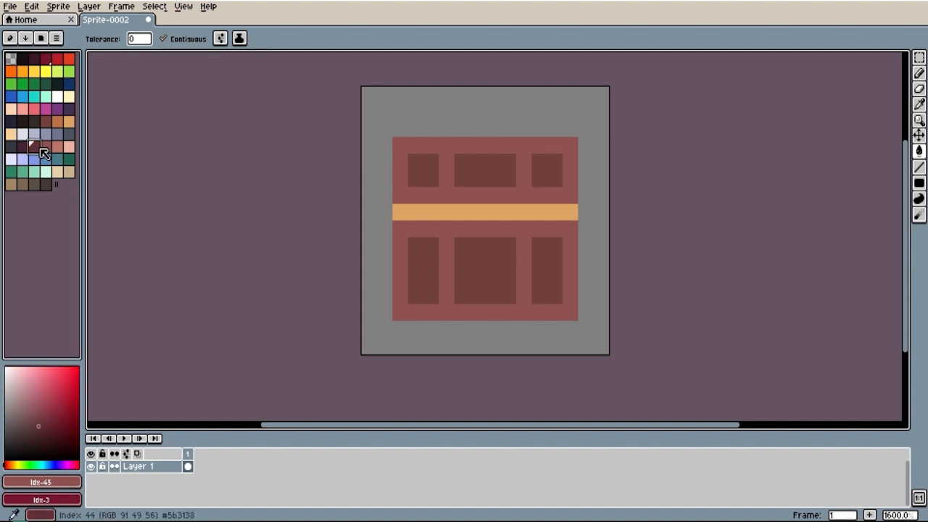
# Step: Fill all six chest panels with the dark maroon palette color at index 44 (#5b3138)
pyautogui.click(33, 146)
pyautogui.click(461, 169)
pyautogui.click(428, 171)
pyautogui.click(427, 226)
pyautogui.click(464, 263)
pyautogui.click(549, 260)
pyautogui.click(548, 170)
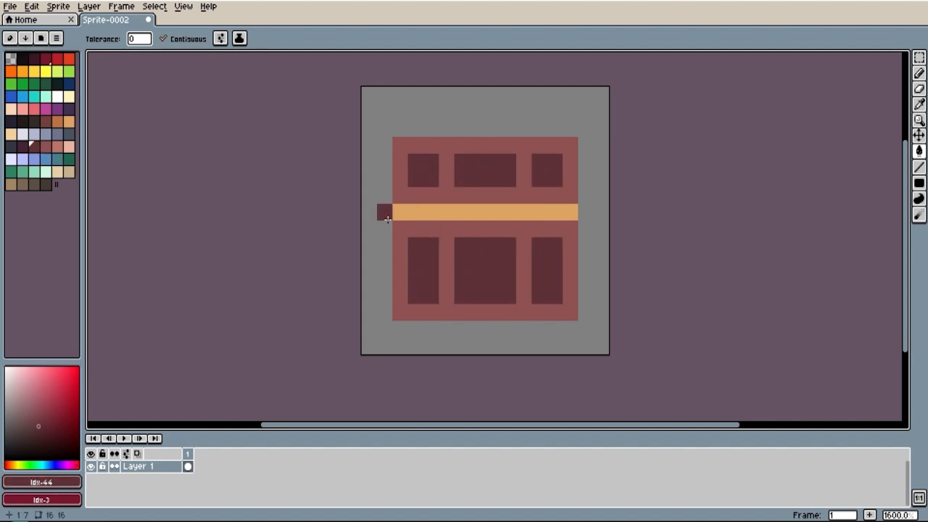
# Step: Recolor the tan middle band with the light salmon palette color at index 46
pyautogui.click(45, 147)
pyautogui.click(69, 149)
pyautogui.click(60, 149)
pyautogui.click(460, 207)
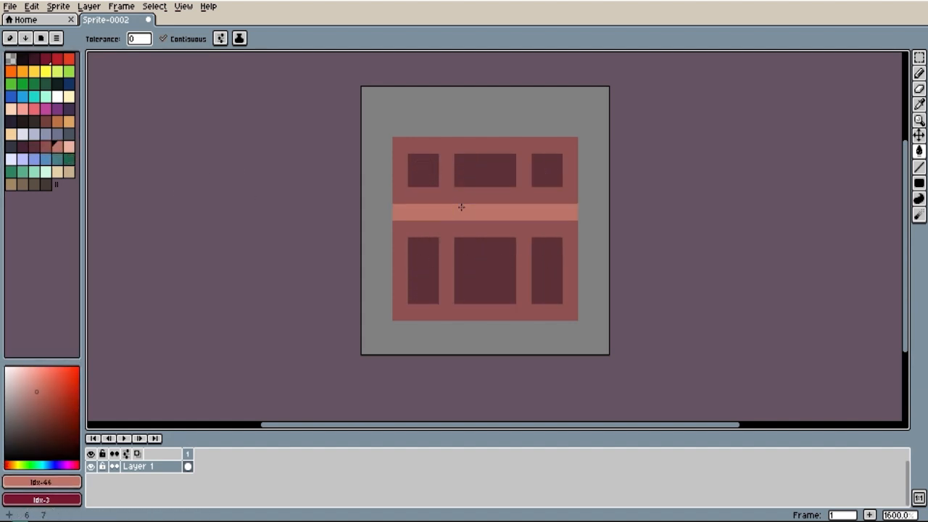
# Step: Extend the three upper panels down to the middle band in their maroon color, keeping the vertical bars reddish
pyautogui.keyDown('alt'); pyautogui.click(404, 201); pyautogui.keyUp('alt')
pyautogui.keyDown('alt'); pyautogui.click(416, 172); pyautogui.keyUp('alt')
pyautogui.moveTo(398, 193); pyautogui.dragTo(557, 191)
pyautogui.keyDown('alt'); pyautogui.click(565, 200); pyautogui.keyUp('alt')
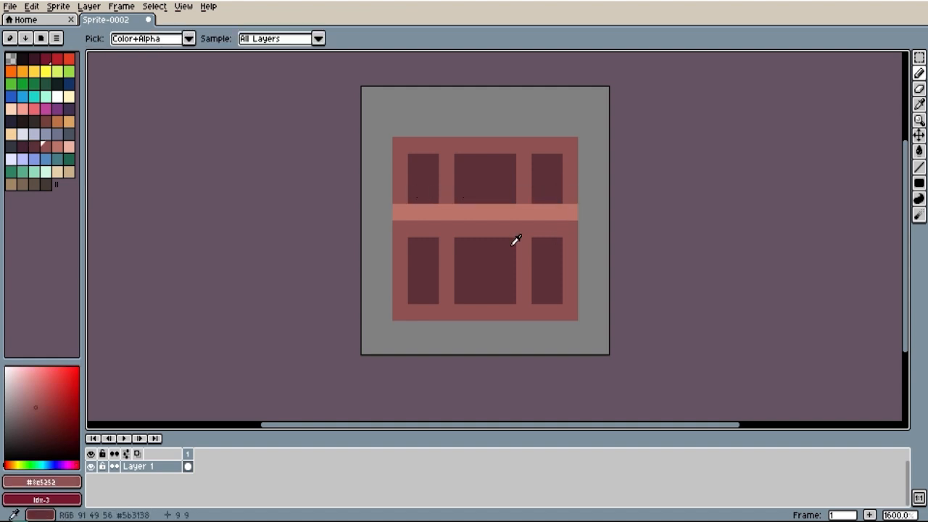
# Step: Fill all six chest panels with the dark purple palette color at index 43
pyautogui.click(24, 148)
pyautogui.press('g')
pyautogui.click(425, 261)
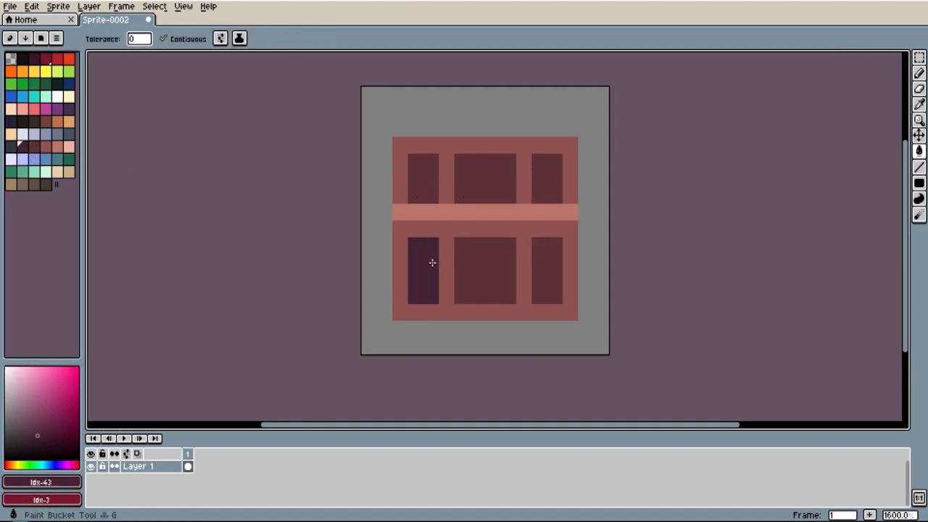
pyautogui.click(472, 264)
pyautogui.click(544, 258)
pyautogui.click(540, 193)
pyautogui.click(500, 177)
pyautogui.click(417, 177)
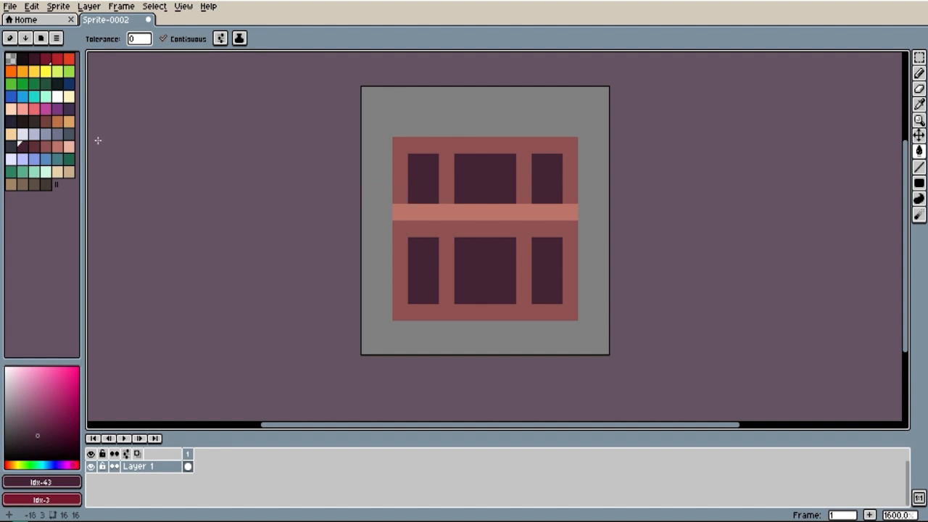
# Step: Add single dark maroon pixels (index 44) at the chest's outer corners and at both frame ends just below the middle band
pyautogui.click(34, 146)
pyautogui.press('b')
pyautogui.click(401, 195)
pyautogui.hotkey('ctrl', 'z')
pyautogui.click(402, 149)
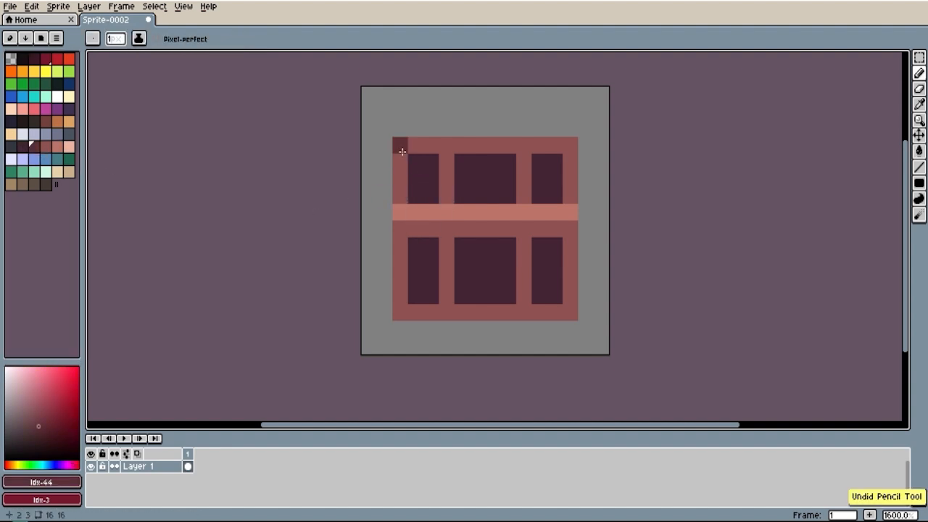
pyautogui.click(400, 229)
pyautogui.click(570, 229)
pyautogui.click(570, 145)
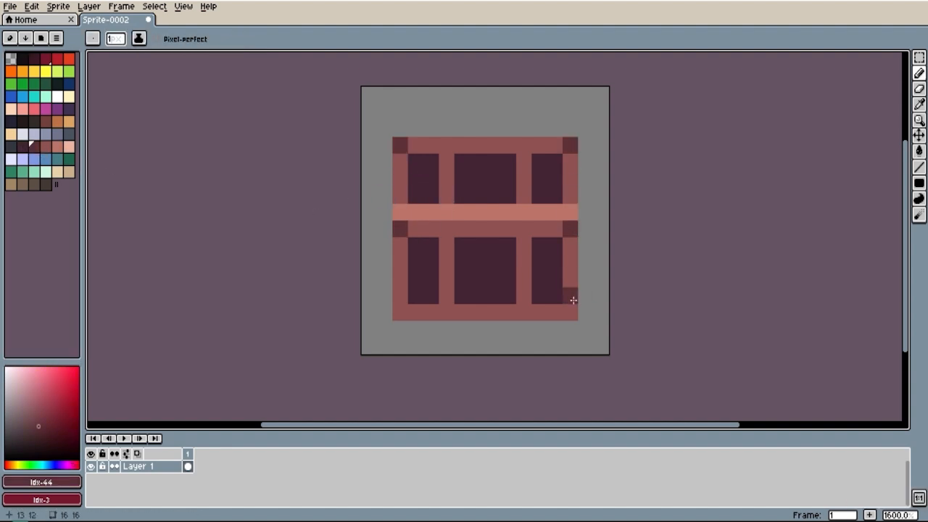
pyautogui.click(572, 312)
# Step: Color both ends of the middle band in the reddish frame color and add a salmon pixel directly above each end
pyautogui.keyDown('alt'); pyautogui.click(419, 230); pyautogui.keyUp('alt')
pyautogui.click(401, 212)
pyautogui.click(570, 211)
pyautogui.keyDown('alt'); pyautogui.click(555, 211); pyautogui.keyUp('alt')
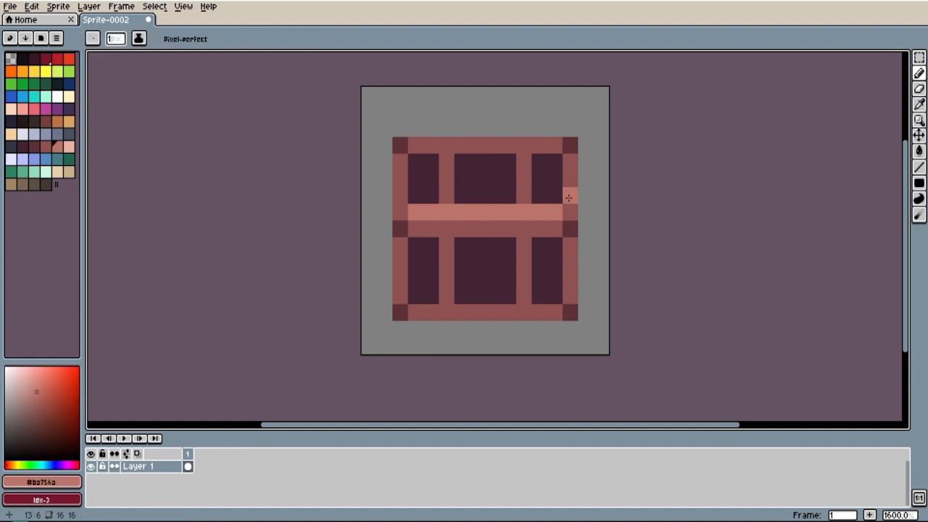
pyautogui.scroll(-5, 500, 200)
pyautogui.scroll(5, 535, 204)
pyautogui.moveTo(554, 204); pyautogui.dragTo(565, 199)
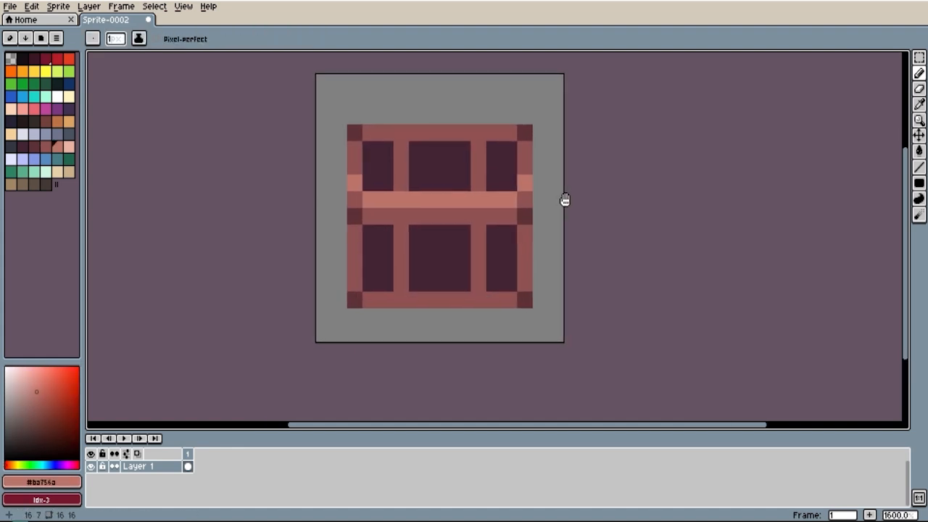
# Step: Add dark maroon pixels where the two inner vertical bars meet the top row, the bottom row and the row below the band
pyautogui.keyDown('alt'); pyautogui.click(525, 299); pyautogui.keyUp('alt')
pyautogui.click(479, 300)
pyautogui.click(401, 299)
pyautogui.click(401, 133)
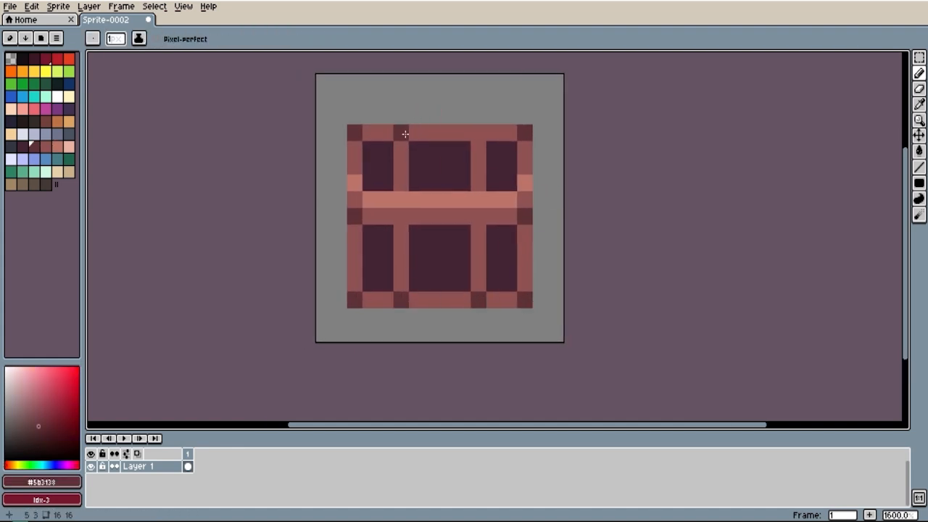
pyautogui.click(479, 133)
pyautogui.click(480, 216)
pyautogui.click(402, 216)
# Step: Color the band reddish where the inner bars cross it and place a salmon highlight pixel above each crossing
pyautogui.keyDown('alt'); pyautogui.click(413, 213); pyautogui.keyUp('alt')
pyautogui.click(402, 200)
pyautogui.click(479, 199)
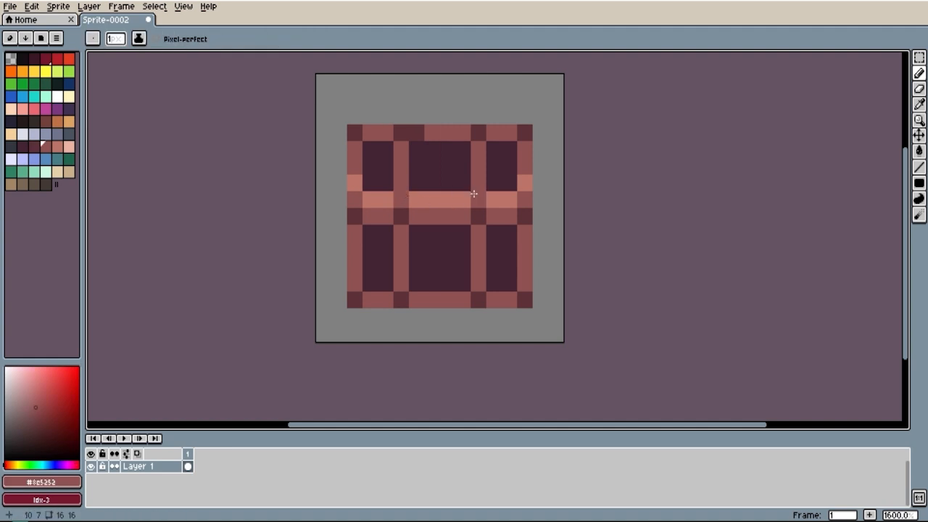
pyautogui.keyDown('alt'); pyautogui.click(500, 194); pyautogui.keyUp('alt')
pyautogui.click(479, 183)
pyautogui.click(403, 183)
pyautogui.scroll(-3, 551, 182)
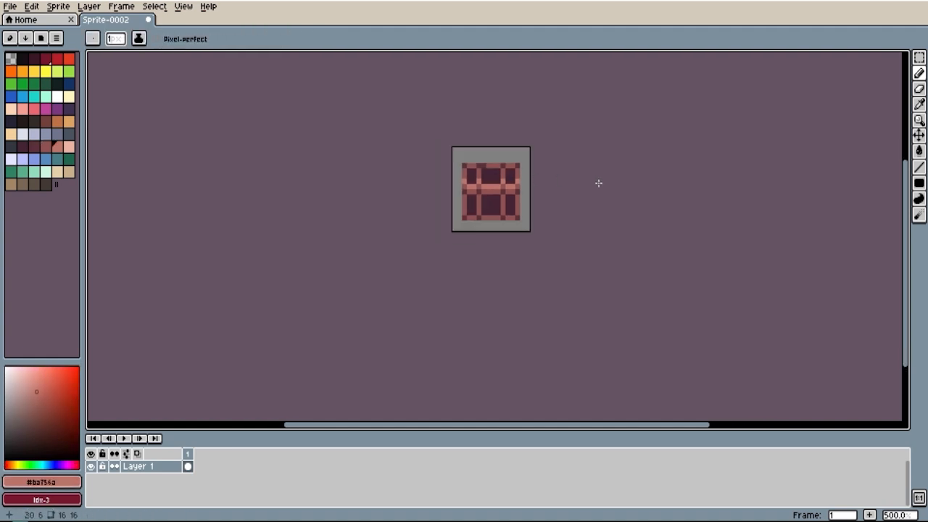
pyautogui.scroll(3, 614, 173)
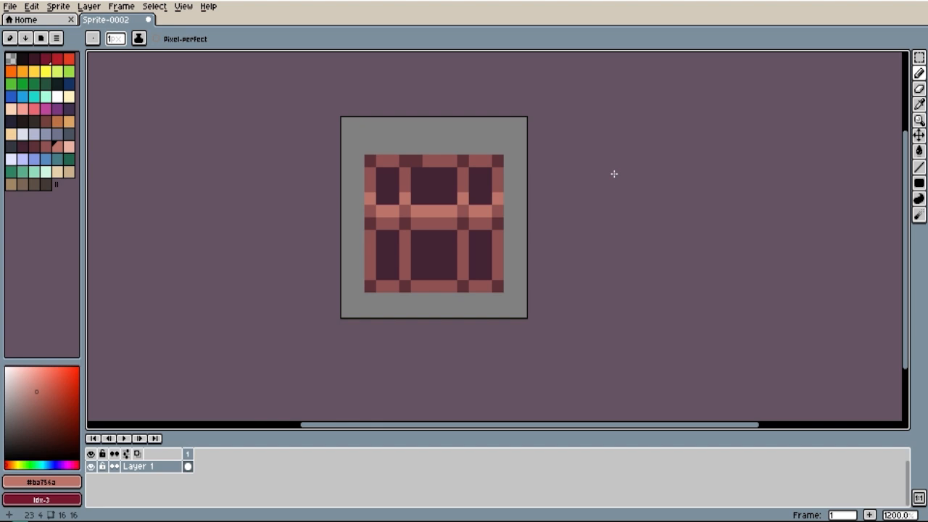
pyautogui.moveTo(617, 174); pyautogui.dragTo(631, 171)
pyautogui.keyDown('alt'); pyautogui.click(512, 222); pyautogui.keyUp('alt')
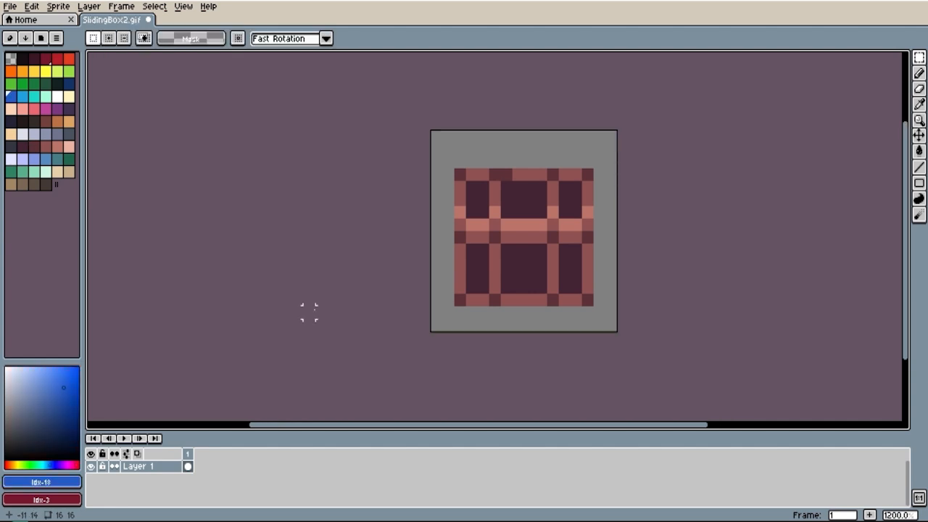
# Step: Add three new frames that copy the chest from frame 1, for four frames in all
pyautogui.click(190, 463)
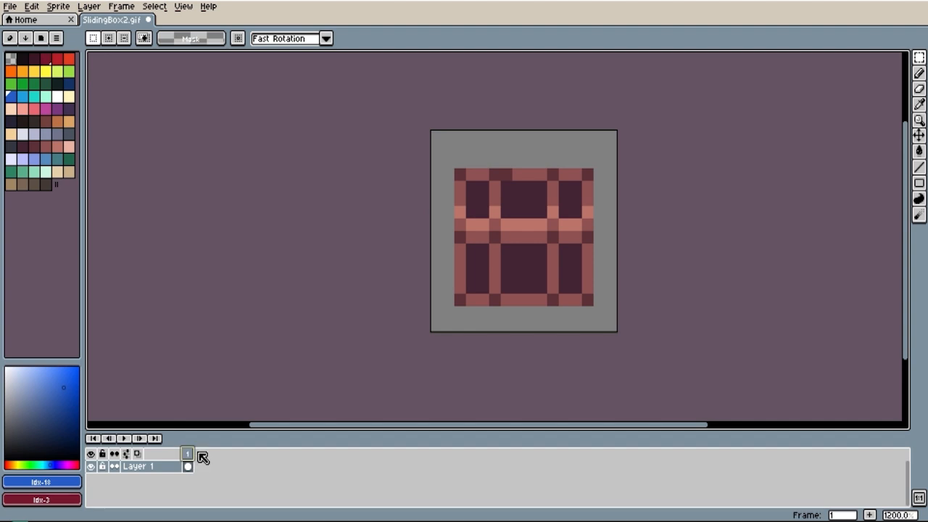
pyautogui.press('i')
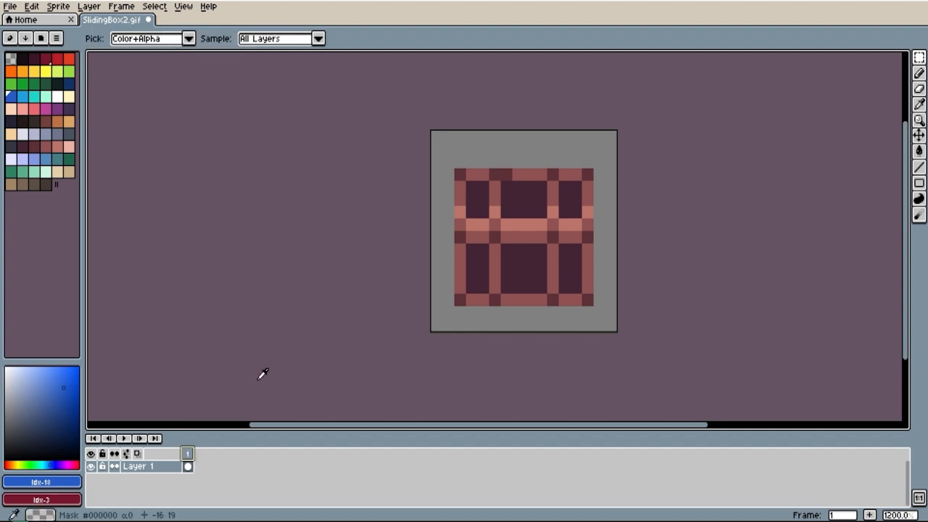
pyautogui.hotkey('alt', 'n')
pyautogui.hotkey('alt', 'n')
pyautogui.hotkey('alt', 'n')
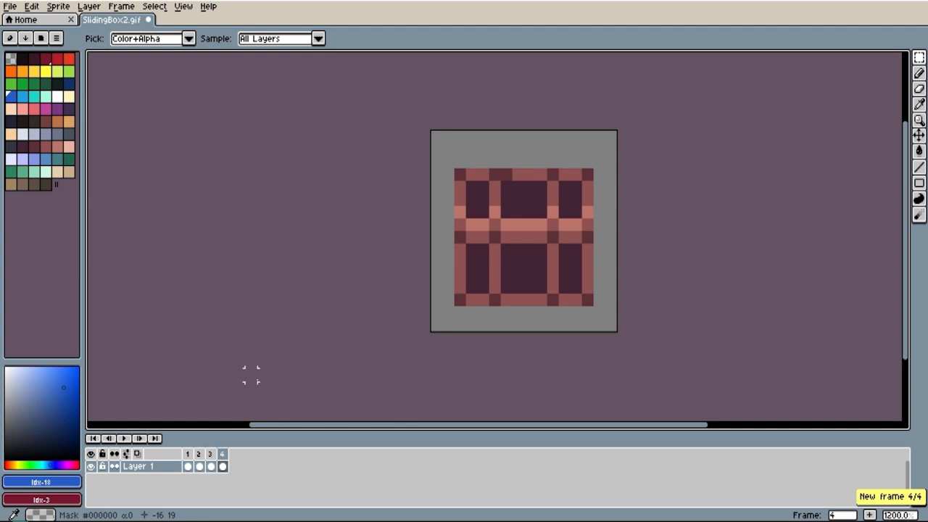
# Step: Select the whole canvas in frame 2 and move the chest up two pixels
pyautogui.click(203, 456)
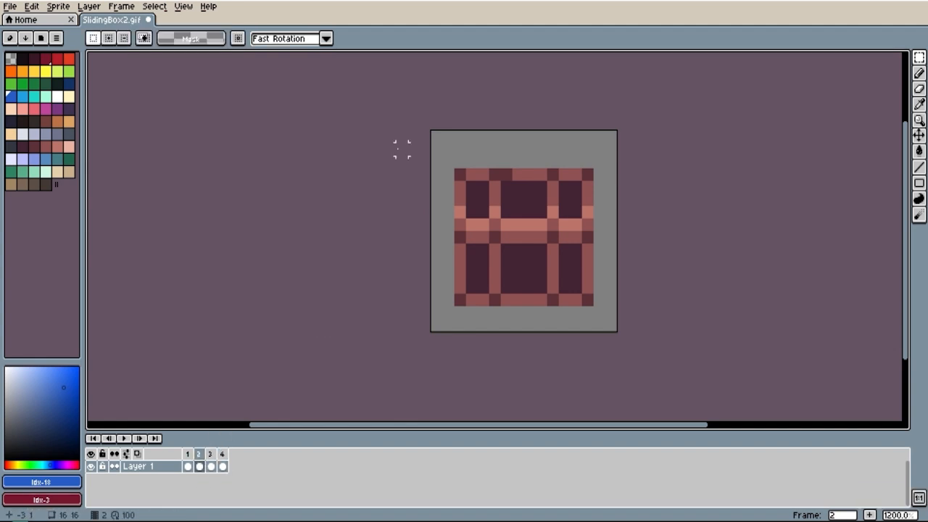
pyautogui.moveTo(394, 128); pyautogui.dragTo(655, 383)
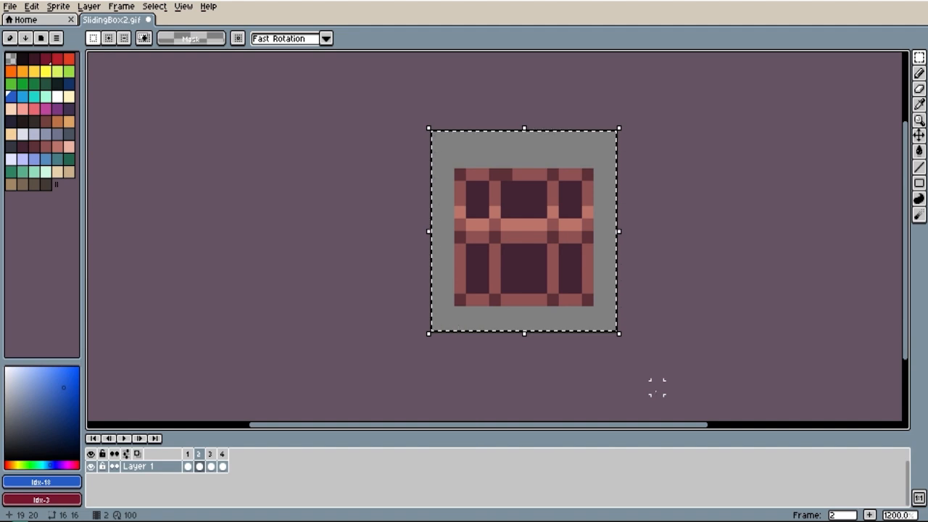
pyautogui.press('Up')
pyautogui.press('Up')
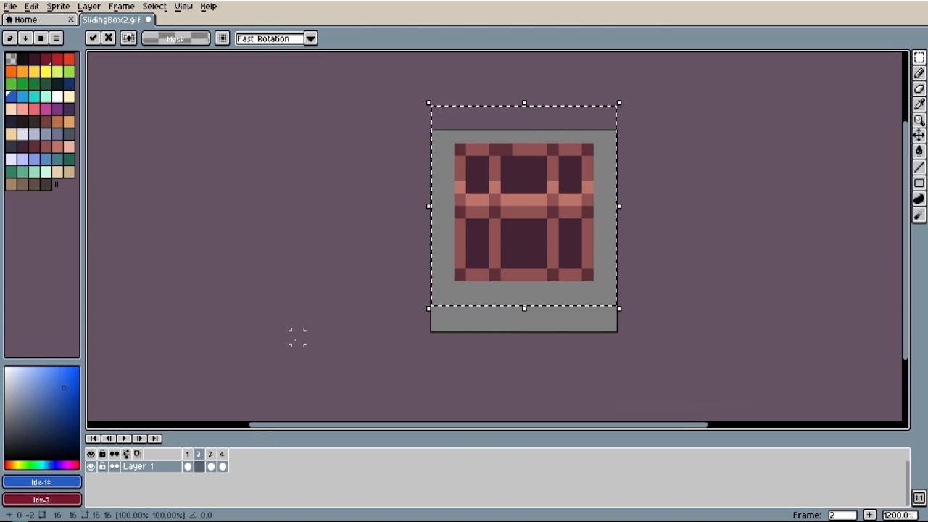
pyautogui.click(216, 325)
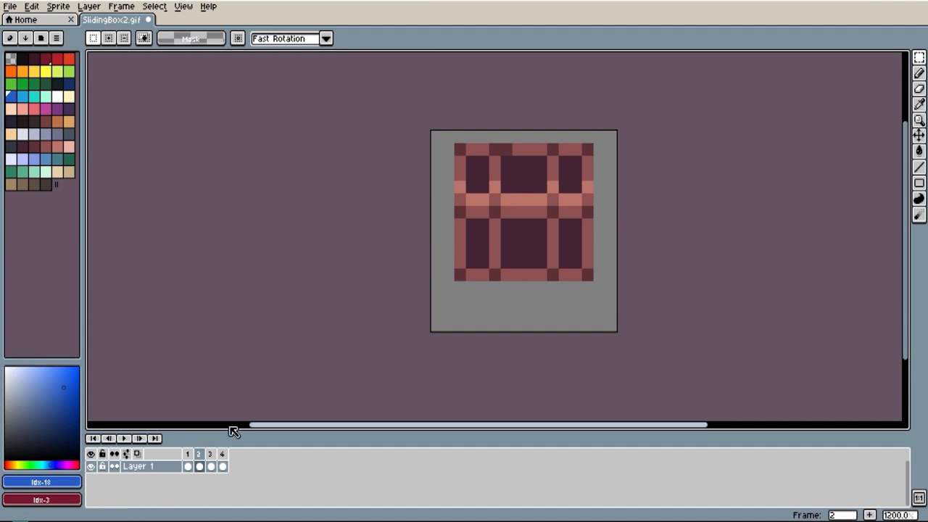
# Step: Move the chest in frame 4 down one pixel and play the animation
pyautogui.click(223, 455)
pyautogui.moveTo(435, 138); pyautogui.dragTo(638, 328)
pyautogui.press('Down')
pyautogui.click(656, 335)
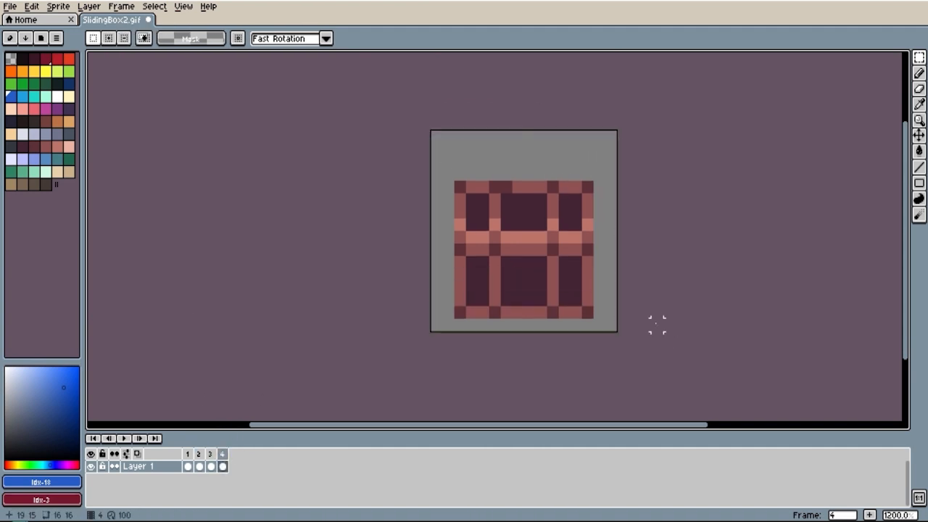
pyautogui.click(127, 439)
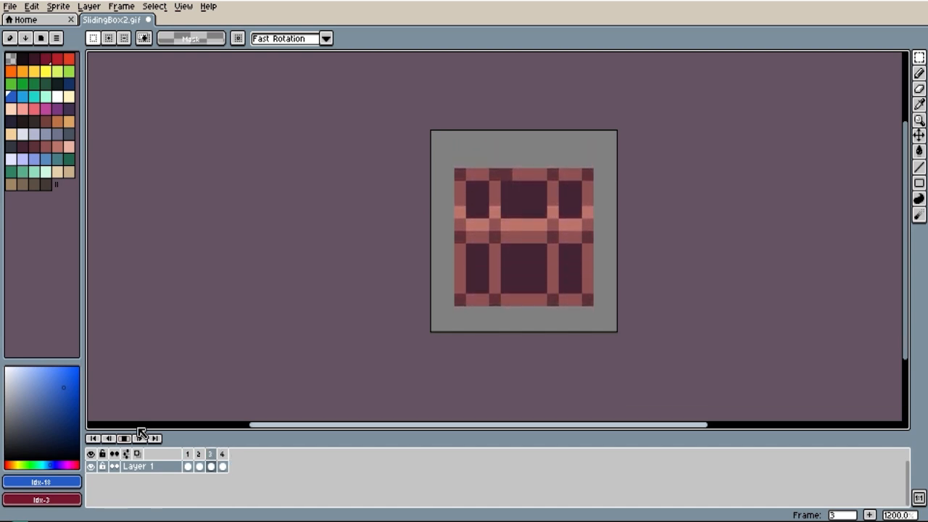
# Step: Stop the playback and move the chest in frame 3 up one pixel
pyautogui.click(198, 455)
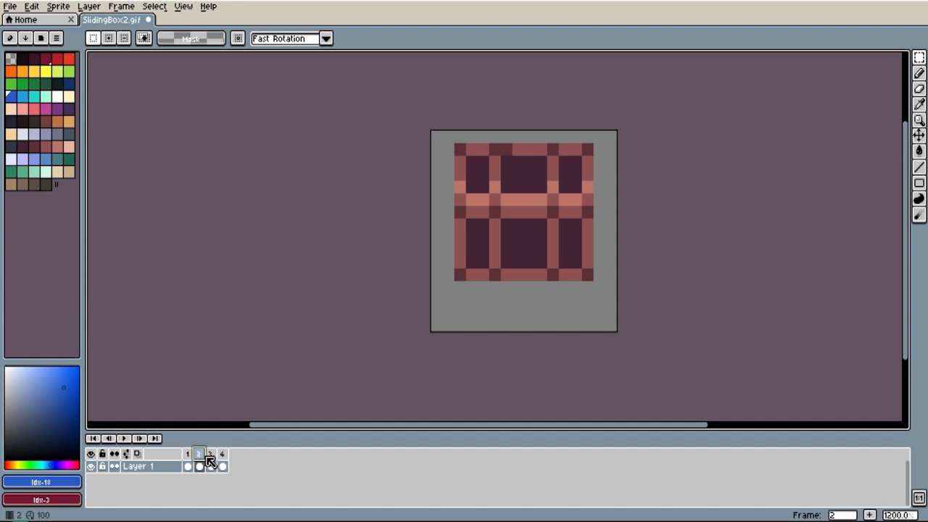
pyautogui.click(210, 457)
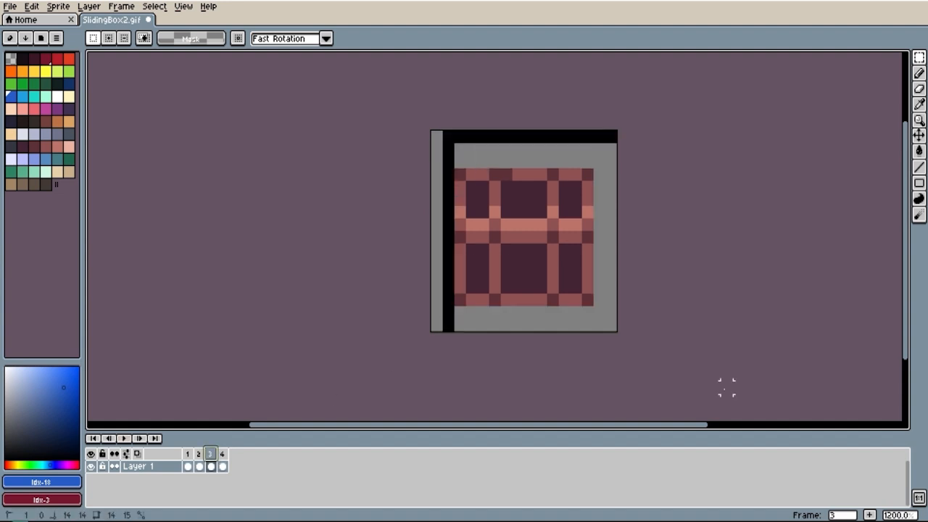
pyautogui.moveTo(727, 387); pyautogui.dragTo(733, 384)
pyautogui.press('Up')
pyautogui.click(750, 324)
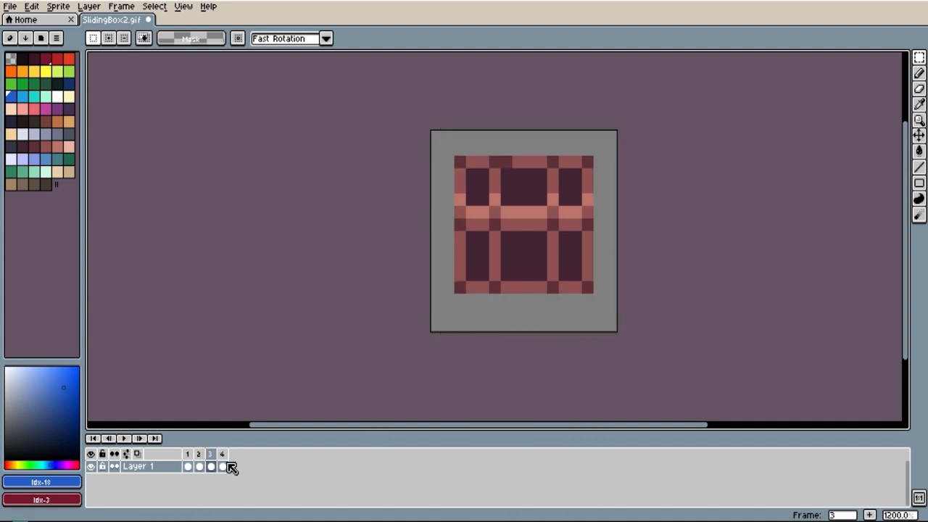
pyautogui.click(200, 455)
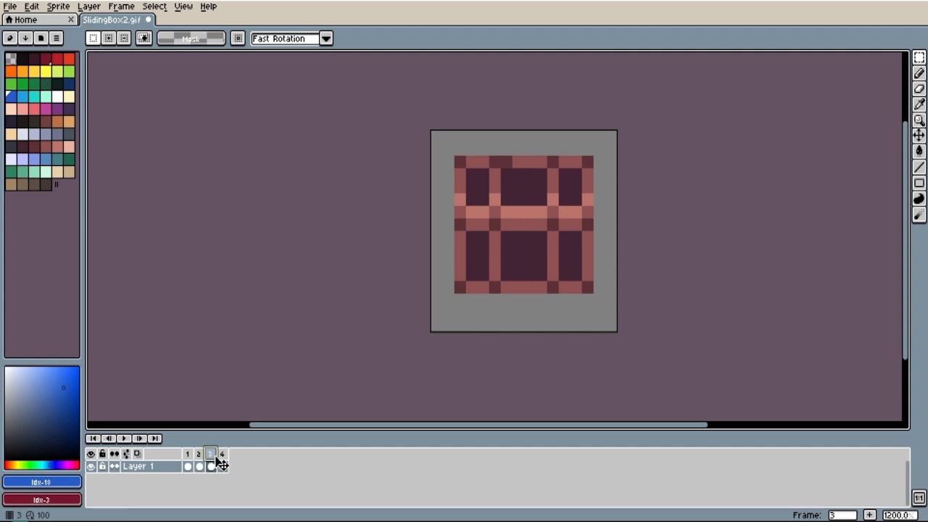